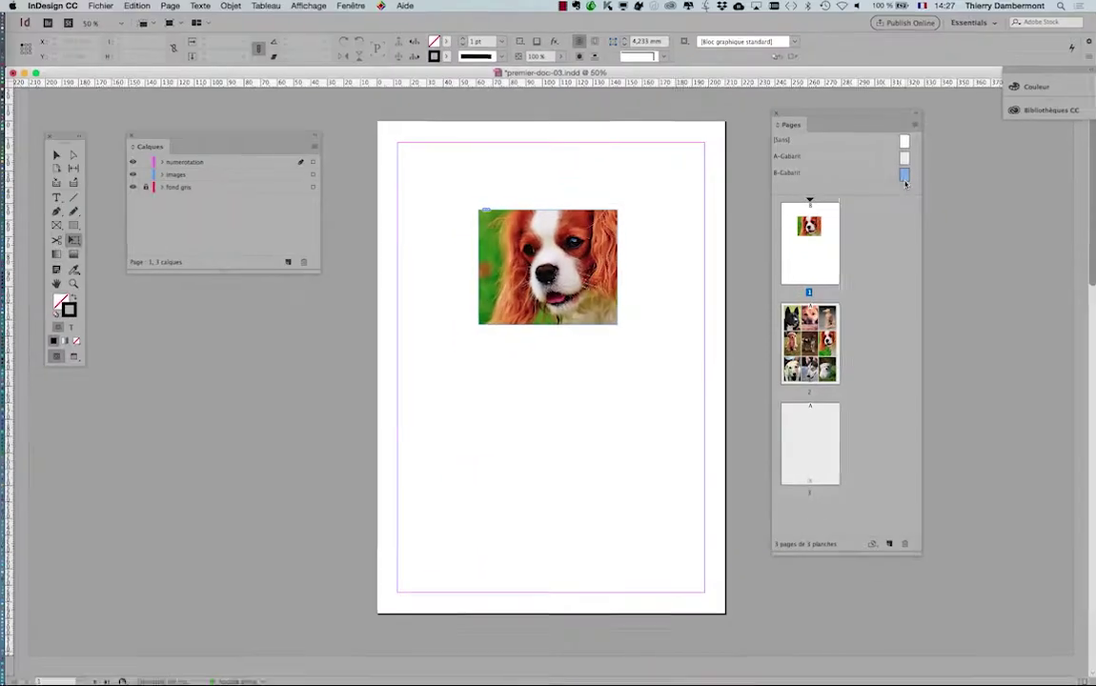
Move the Pages and Calques panels clear of the page and widen the Pages panel
{"action": "left_click_drag", "start_coordinate": [825, 119], "coordinate": [850, 119]}
{"action": "left_click_drag", "start_coordinate": [297, 138], "coordinate": [213, 478]}
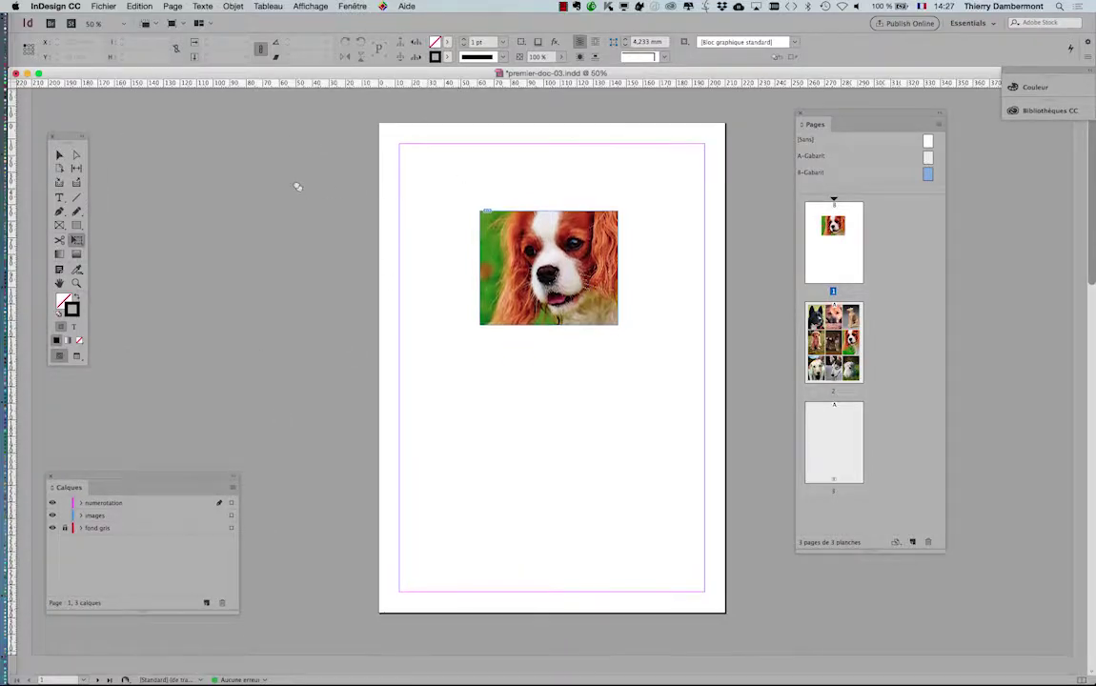
{"action": "scroll", "coordinate": [300, 195], "scroll_direction": "down", "scroll_amount": 1}
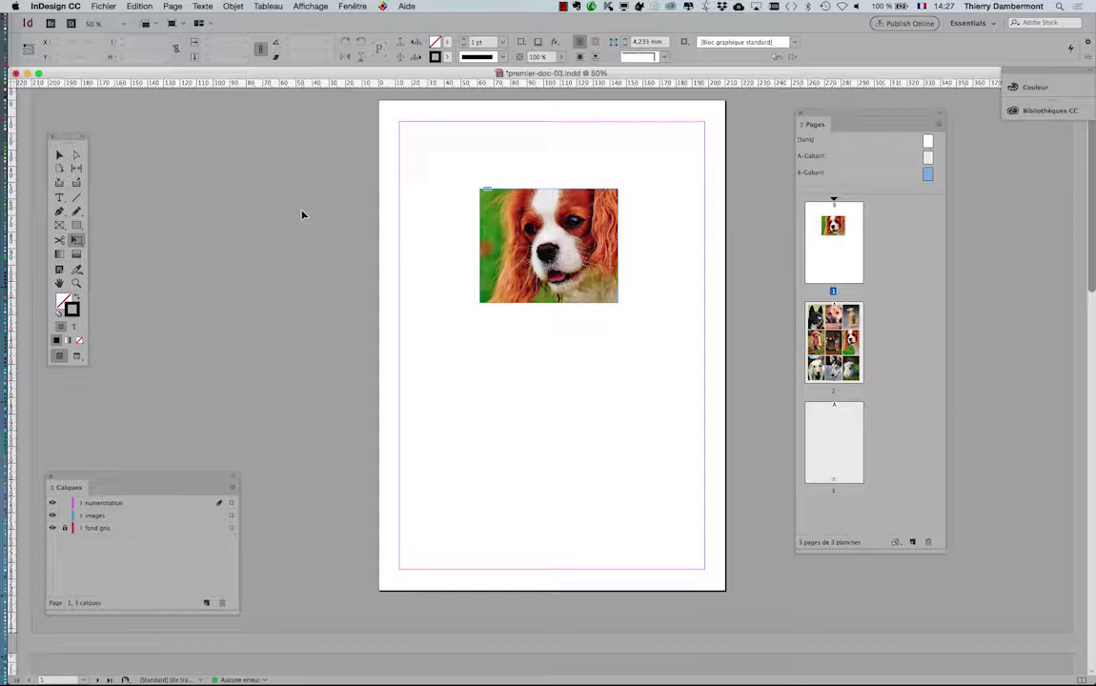
{"action": "left_click_drag", "start_coordinate": [840, 115], "coordinate": [788, 130]}
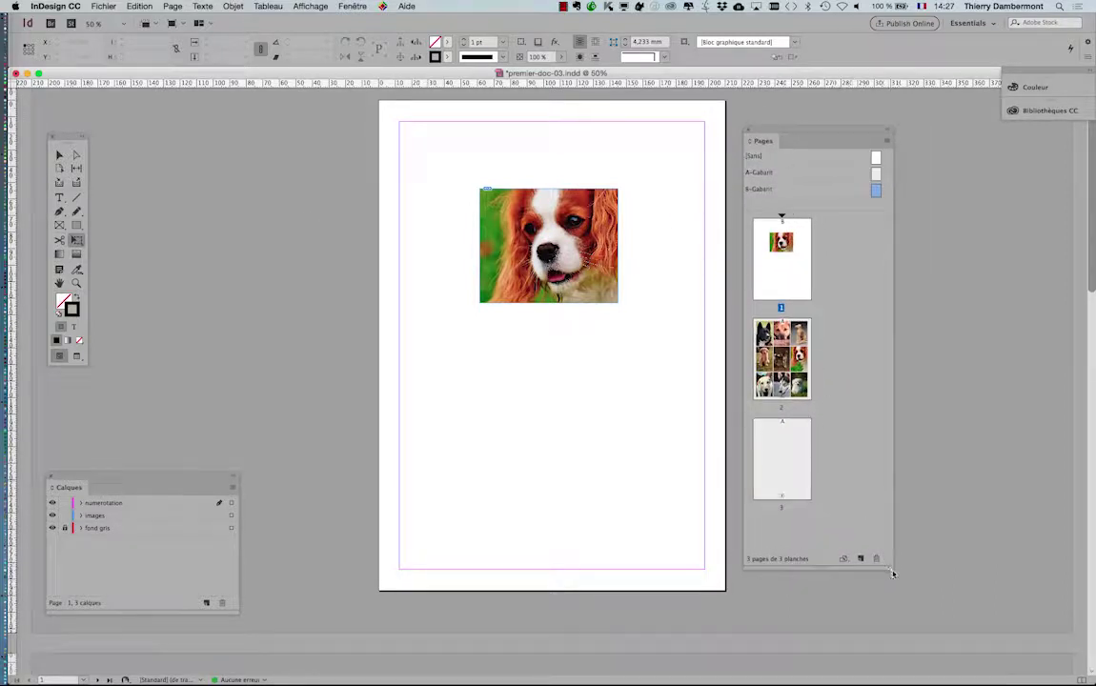
{"action": "left_click_drag", "start_coordinate": [892, 568], "coordinate": [937, 575]}
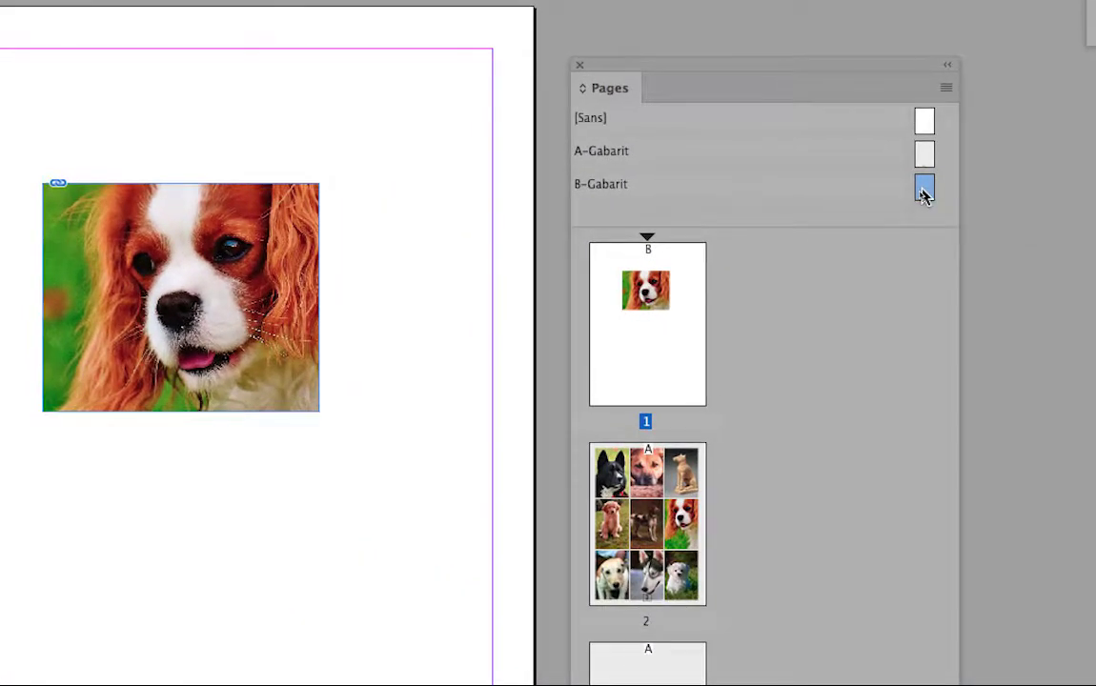
Open the B-Gabarit master and set its options so that it is based on A-Gabarit
{"action": "double_click", "coordinate": [923, 189]}
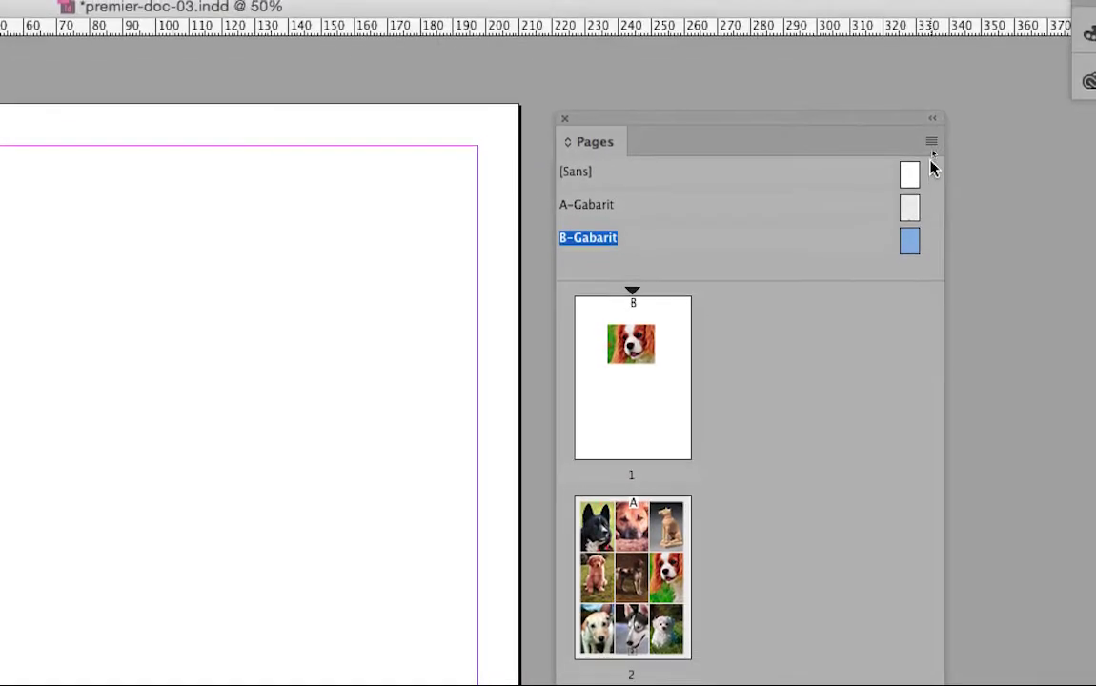
{"action": "left_click", "coordinate": [944, 87]}
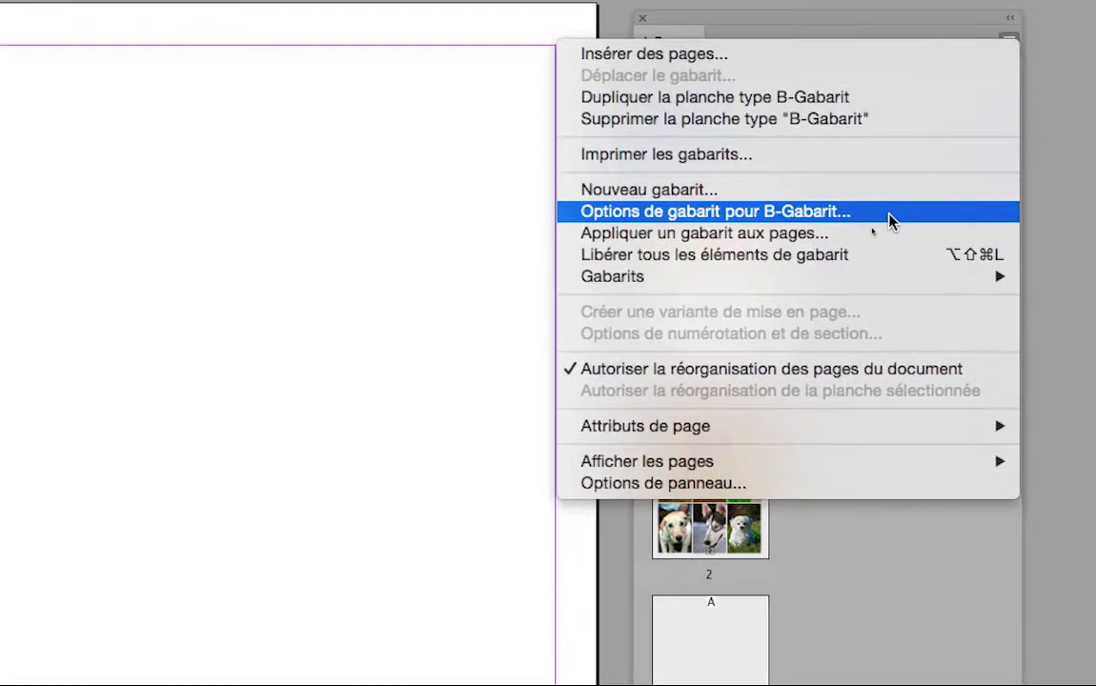
{"action": "left_click", "coordinate": [891, 220]}
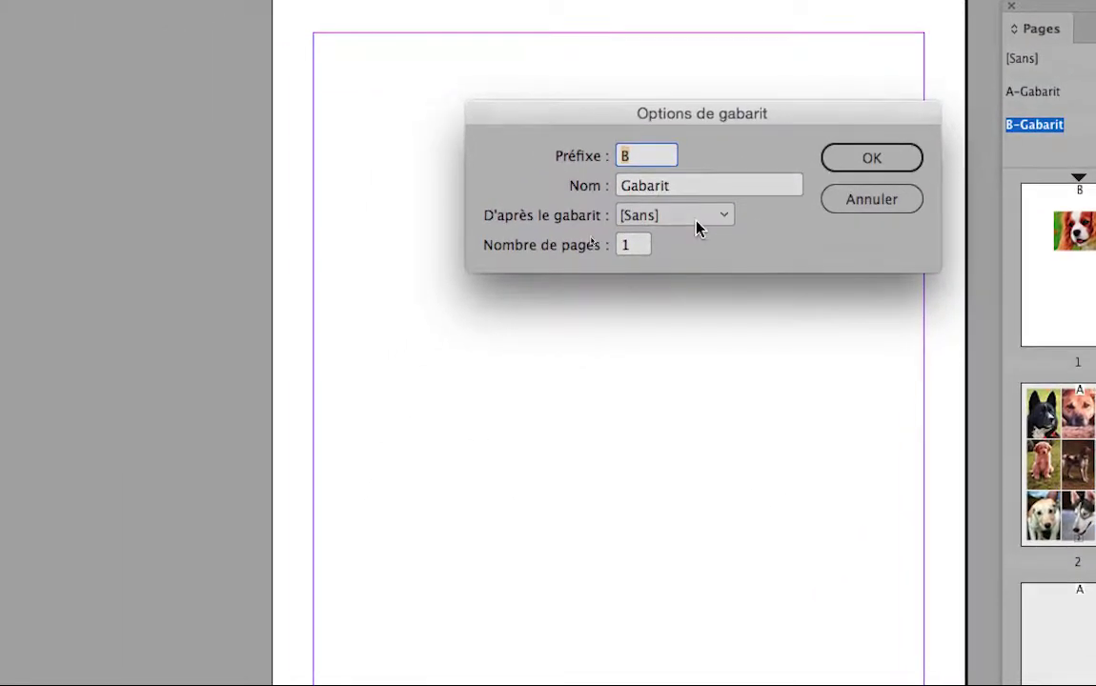
{"action": "left_click", "coordinate": [554, 358]}
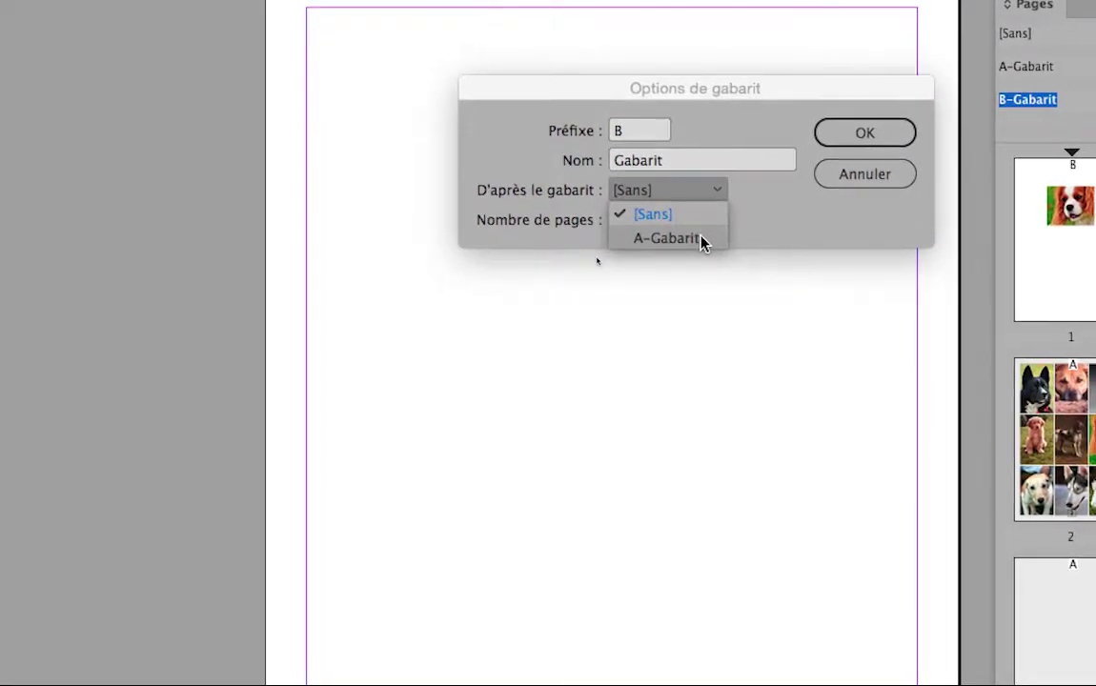
{"action": "left_click", "coordinate": [707, 271]}
{"action": "left_click", "coordinate": [843, 134]}
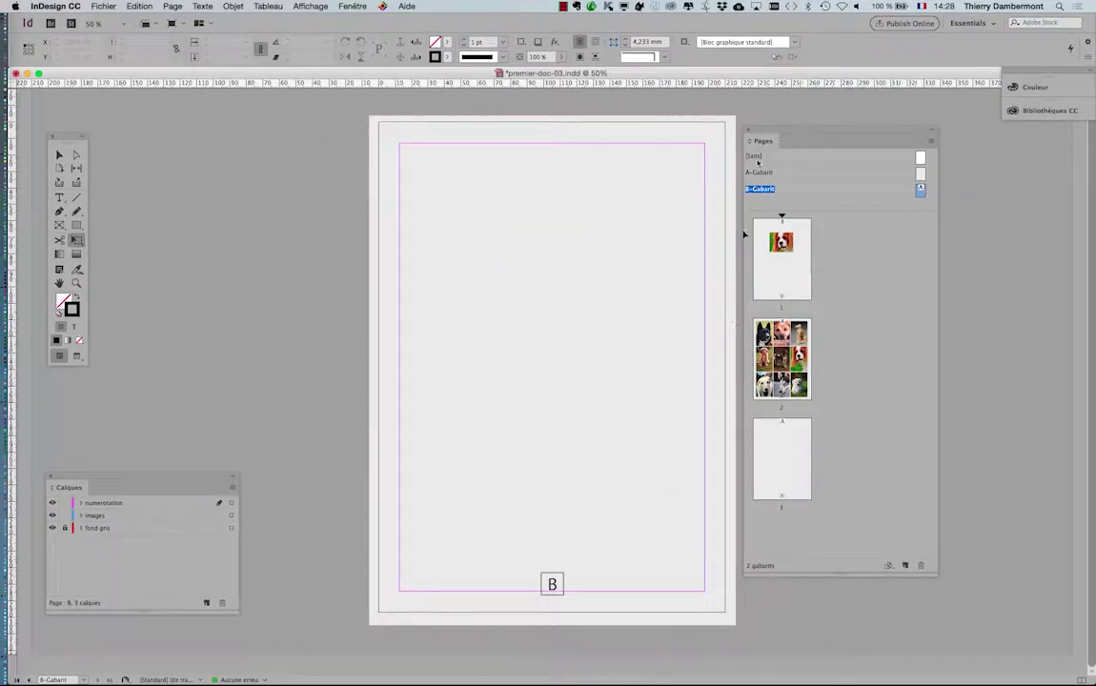
Move the Pages panel further from the page, then override the inherited page-number frame on B-Gabarit and delete it
{"action": "left_click_drag", "start_coordinate": [773, 129], "coordinate": [827, 129]}
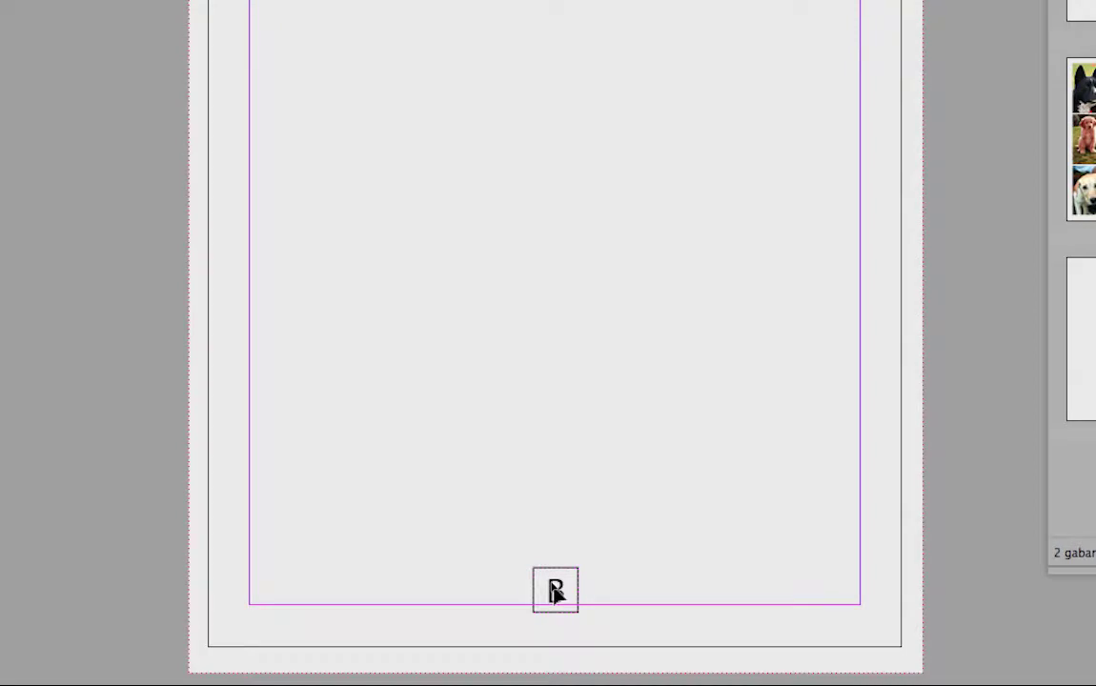
{"action": "left_click", "coordinate": [555, 592]}
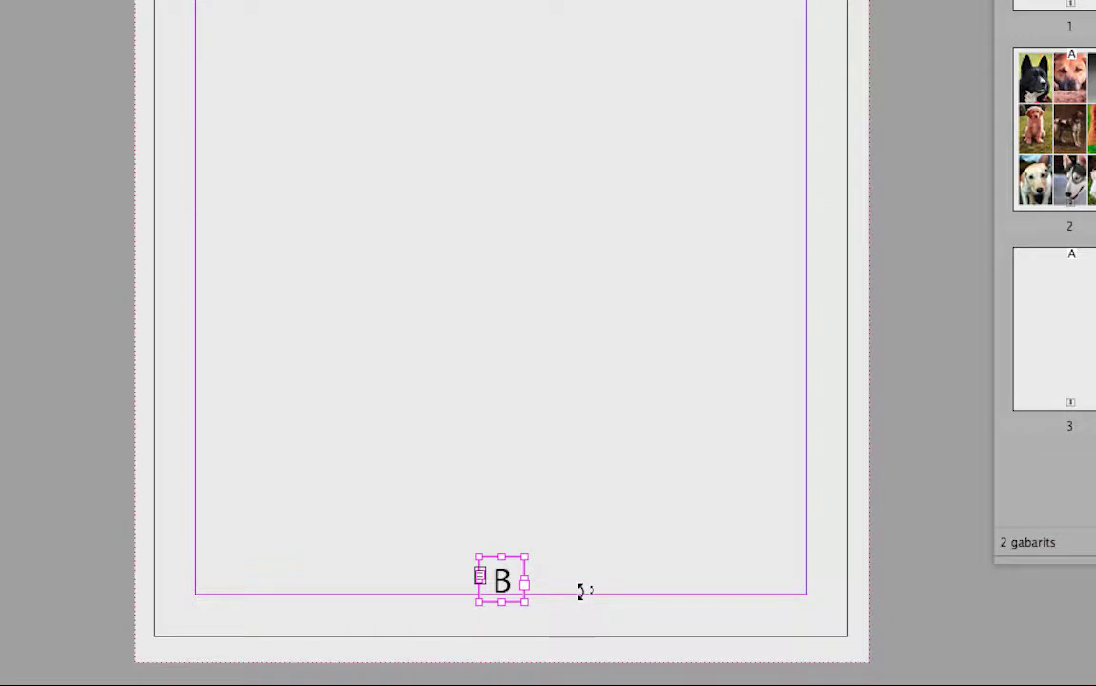
{"action": "key", "text": "Delete"}
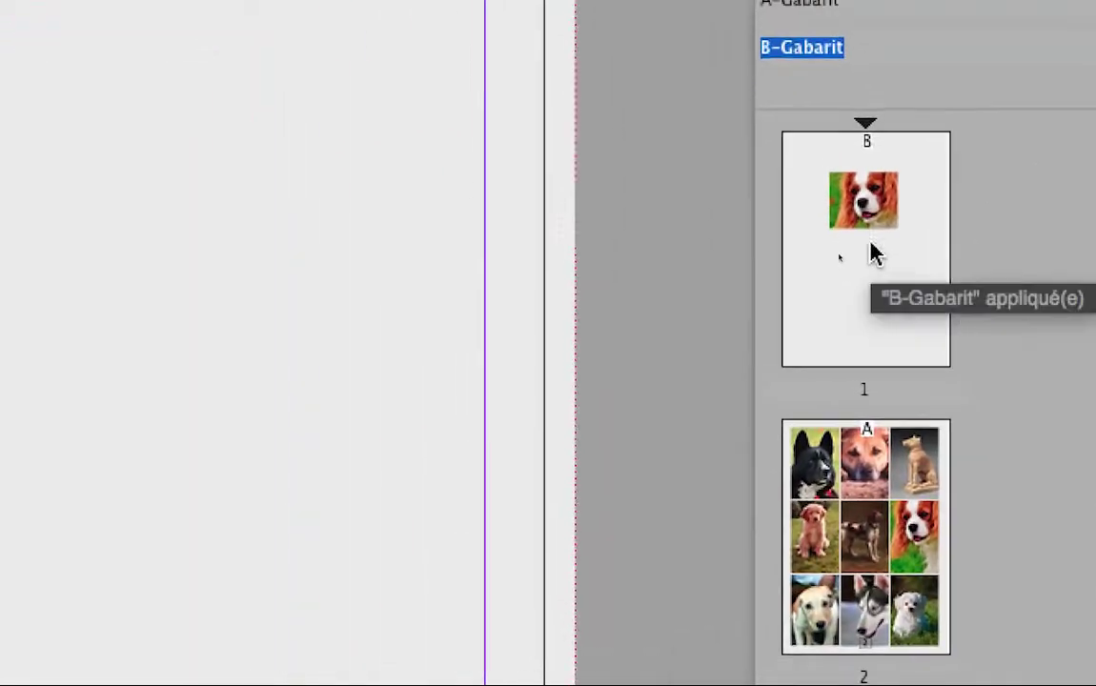
Check page 1 with the modified master applied, then return to the B-Gabarit master
{"action": "left_click", "coordinate": [876, 259]}
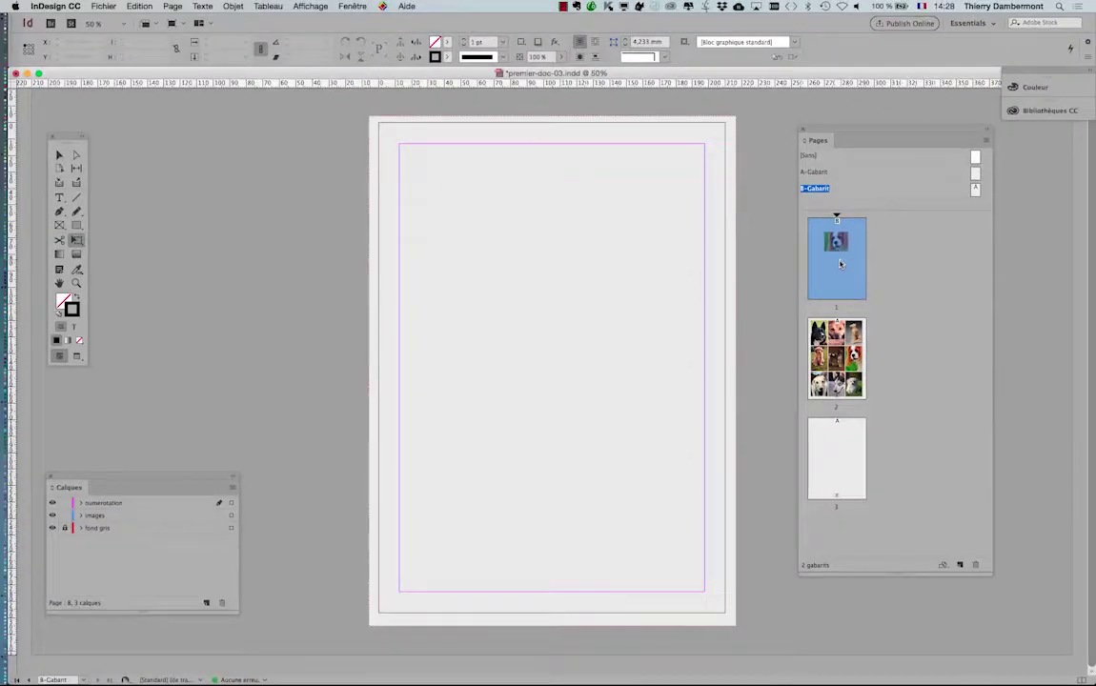
{"action": "double_click", "coordinate": [841, 265]}
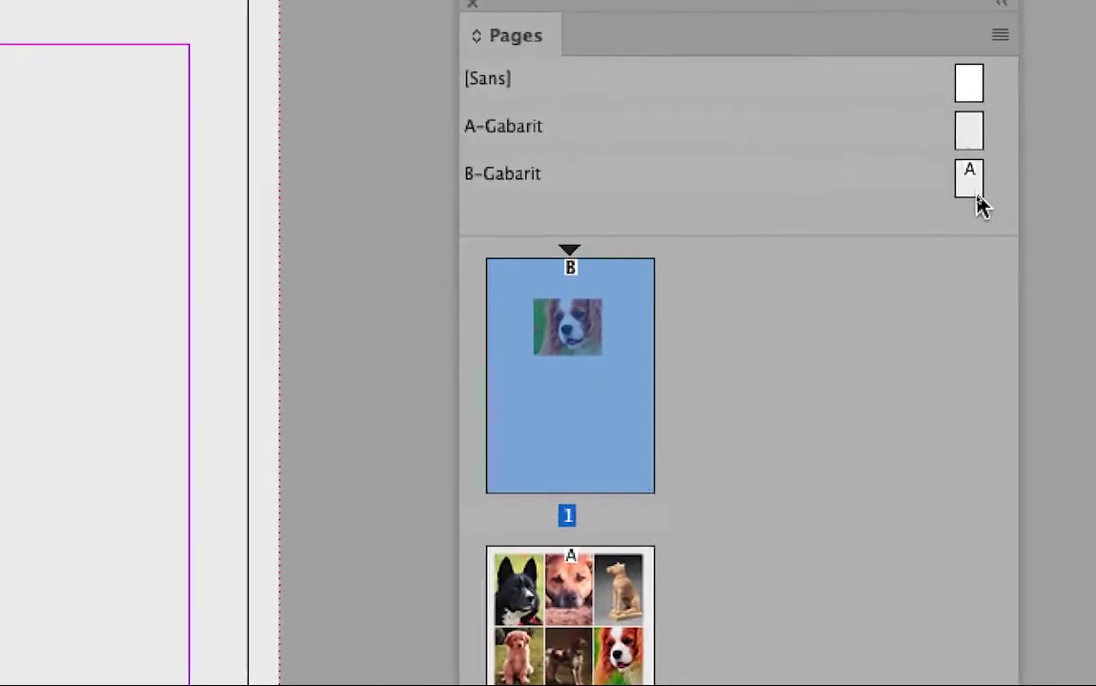
{"action": "left_click", "coordinate": [977, 196]}
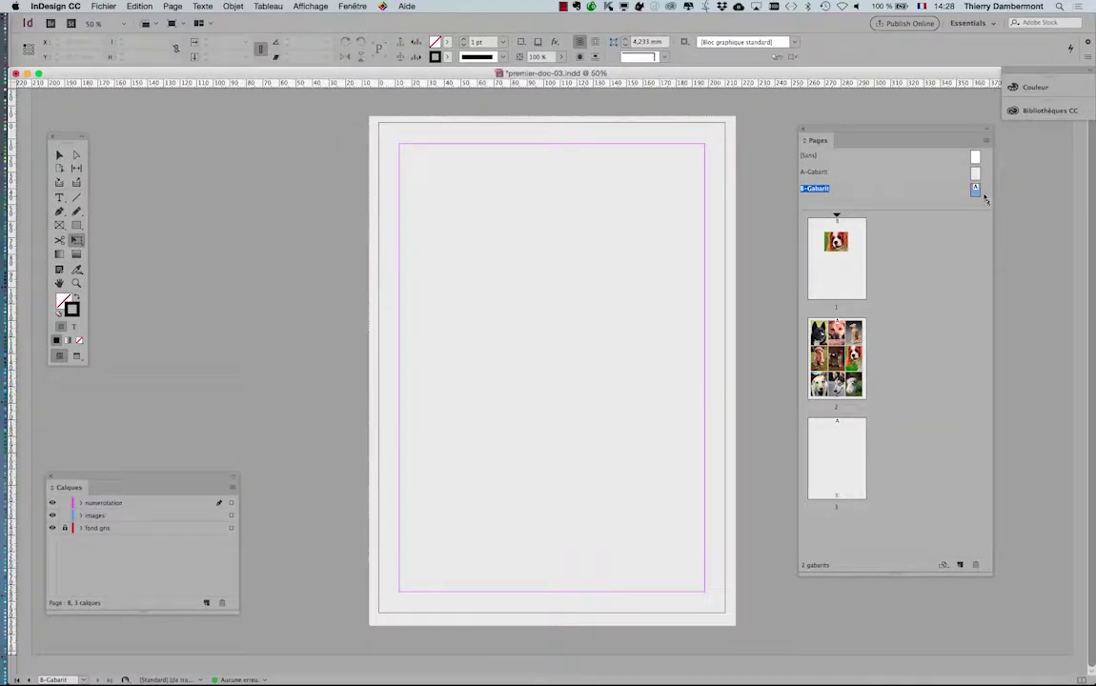
Open the A-Gabarit master, unlock the fond gris layer and select its full-page background frame with the fill active
{"action": "double_click", "coordinate": [975, 174]}
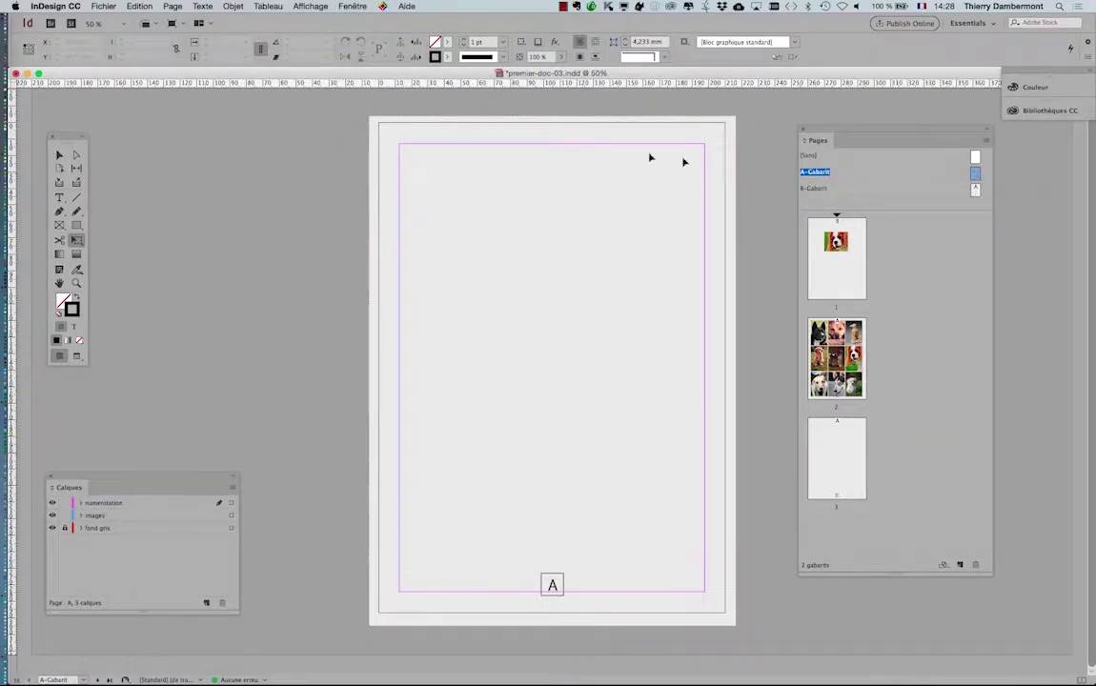
{"action": "left_click_drag", "start_coordinate": [150, 484], "coordinate": [231, 217]}
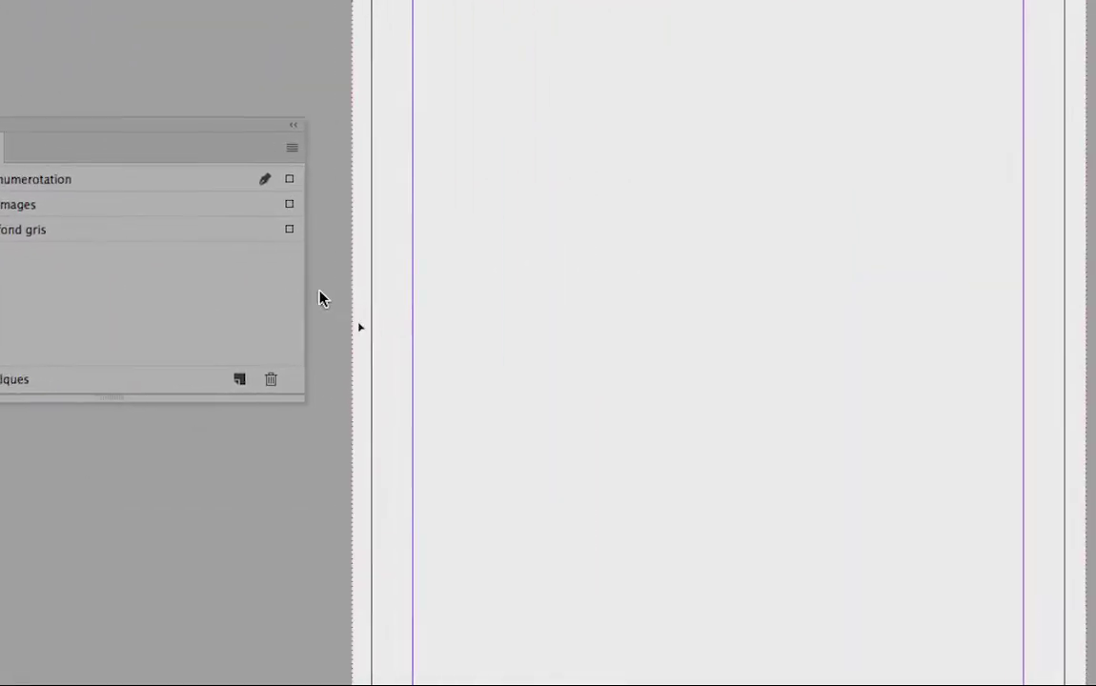
{"action": "left_click", "coordinate": [359, 306]}
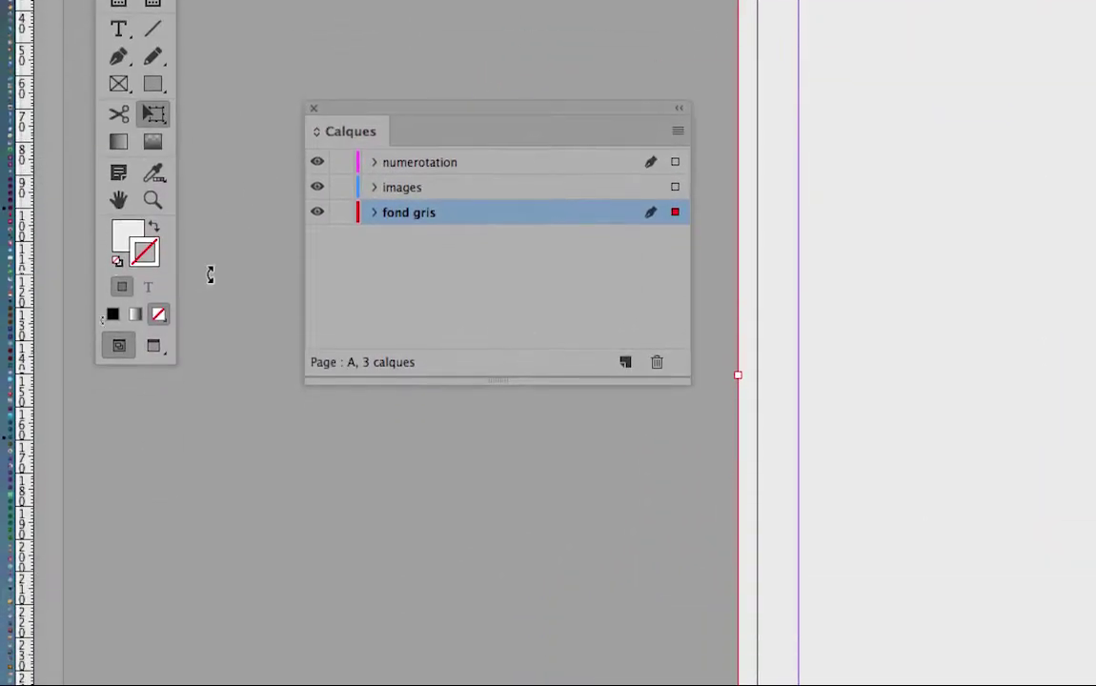
{"action": "left_click", "coordinate": [122, 241]}
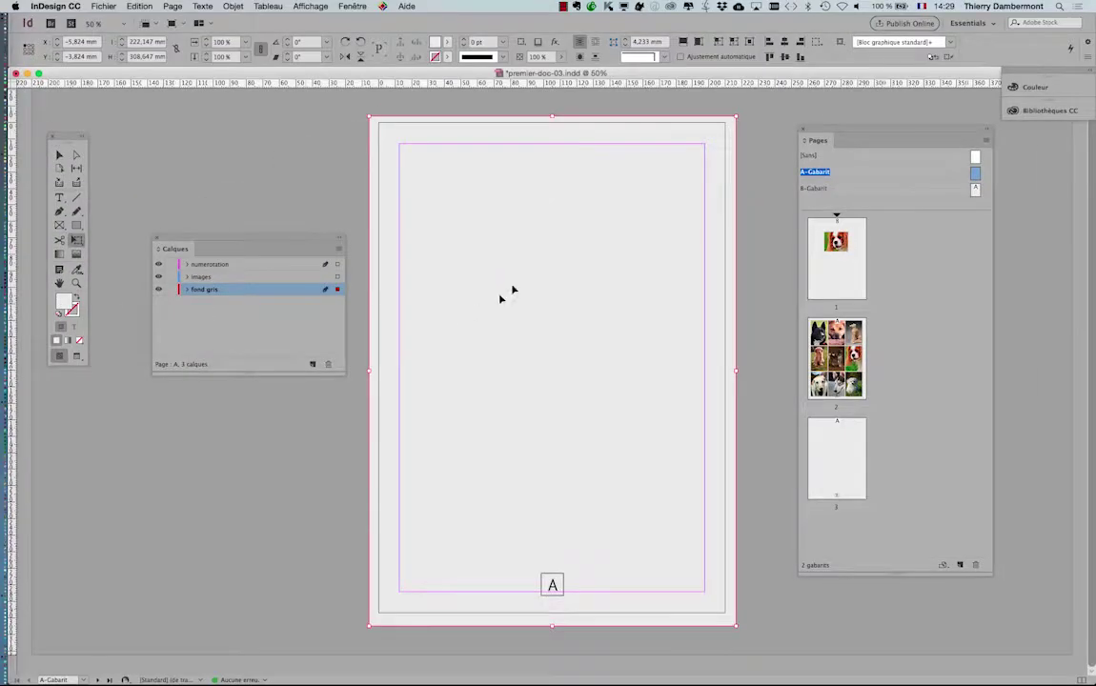
Display the Nuancier panel and try the yellow and cyan swatches as the background frame's fill
{"action": "left_click", "coordinate": [352, 6]}
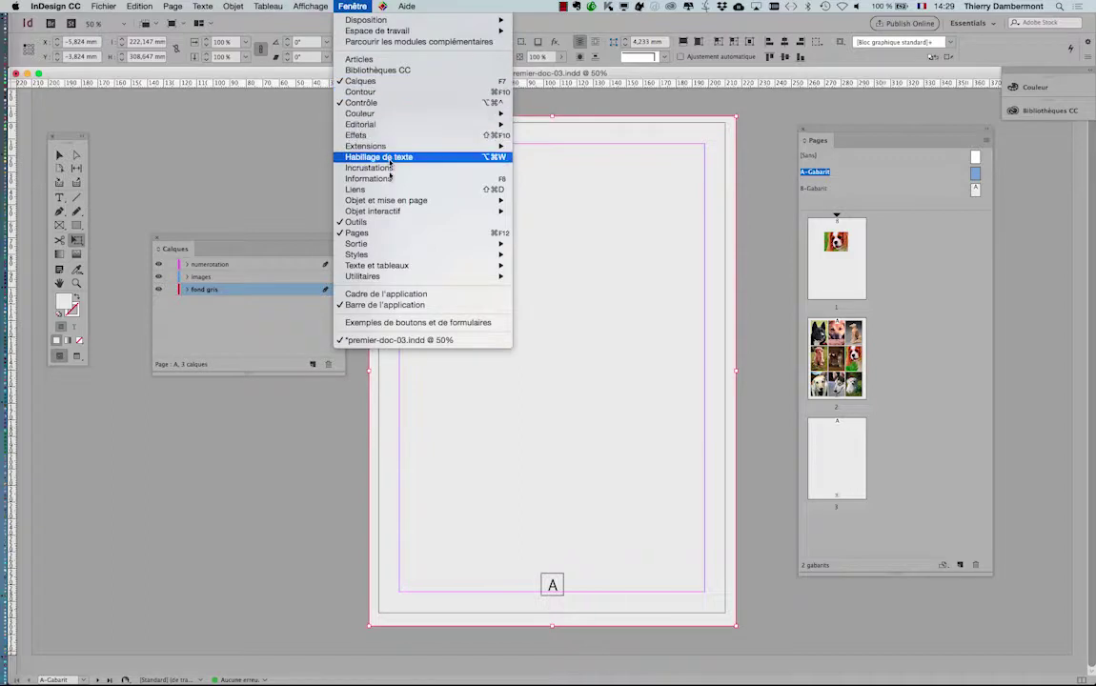
{"action": "mouse_move", "coordinate": [391, 115]}
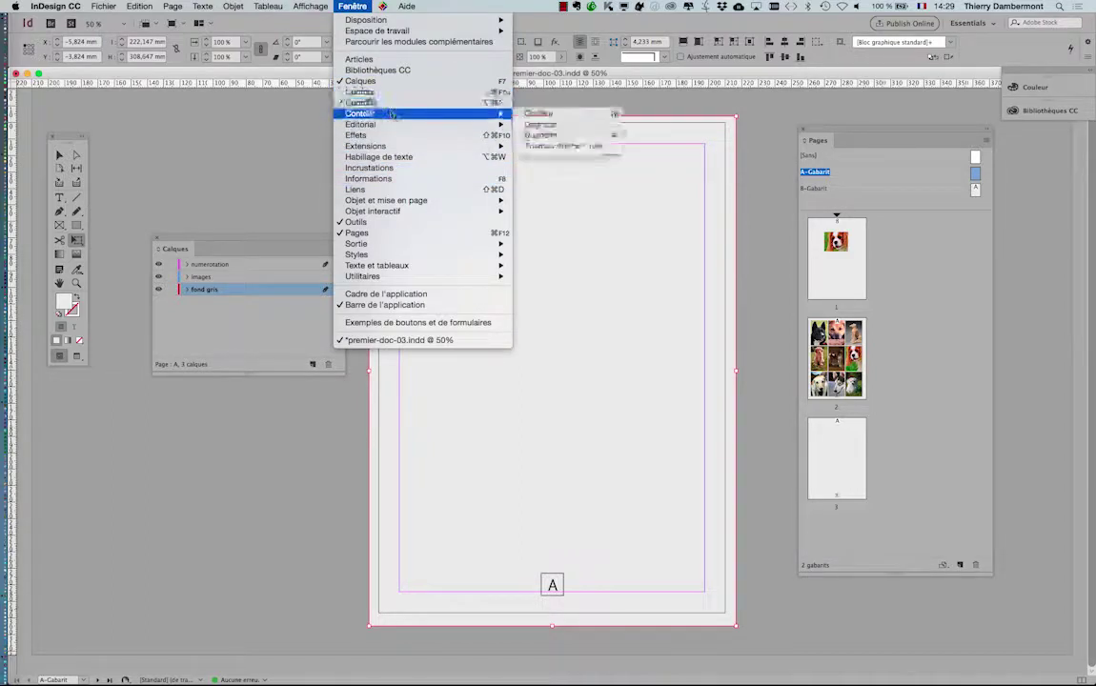
{"action": "left_click", "coordinate": [542, 135]}
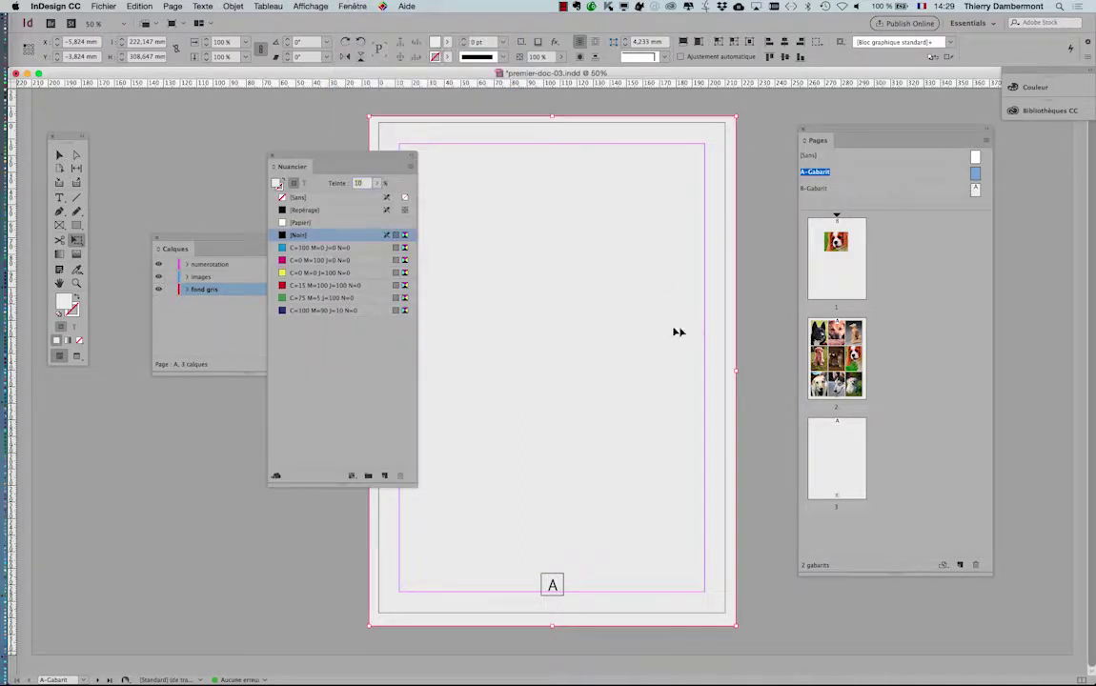
{"action": "left_click", "coordinate": [301, 274]}
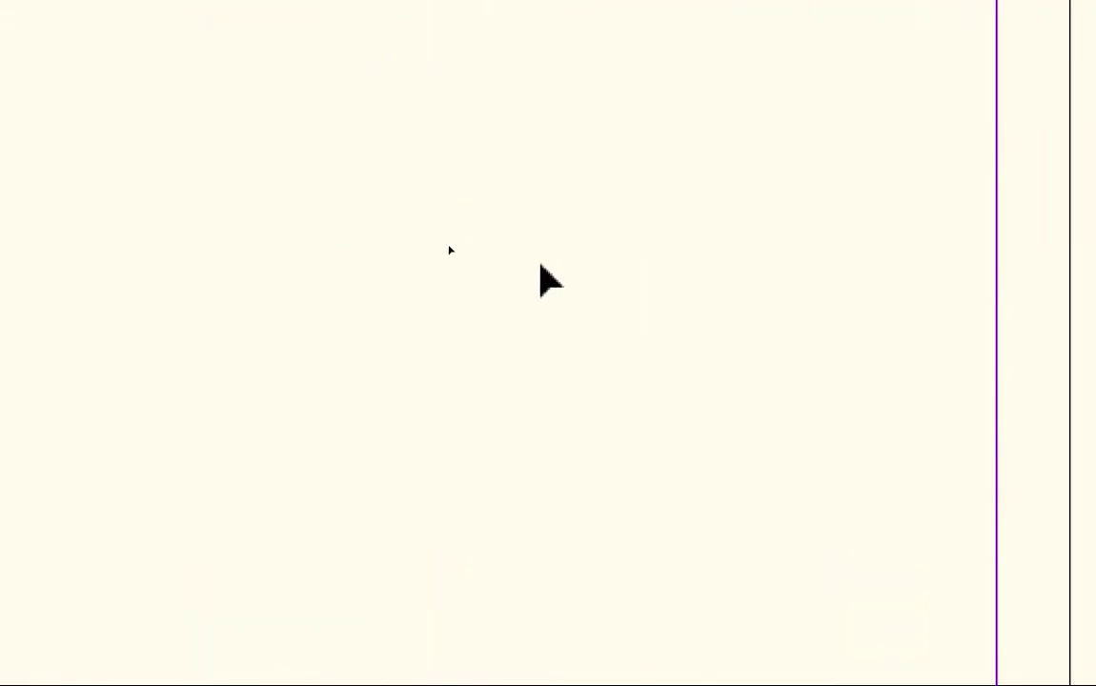
{"action": "left_click", "coordinate": [21, 226]}
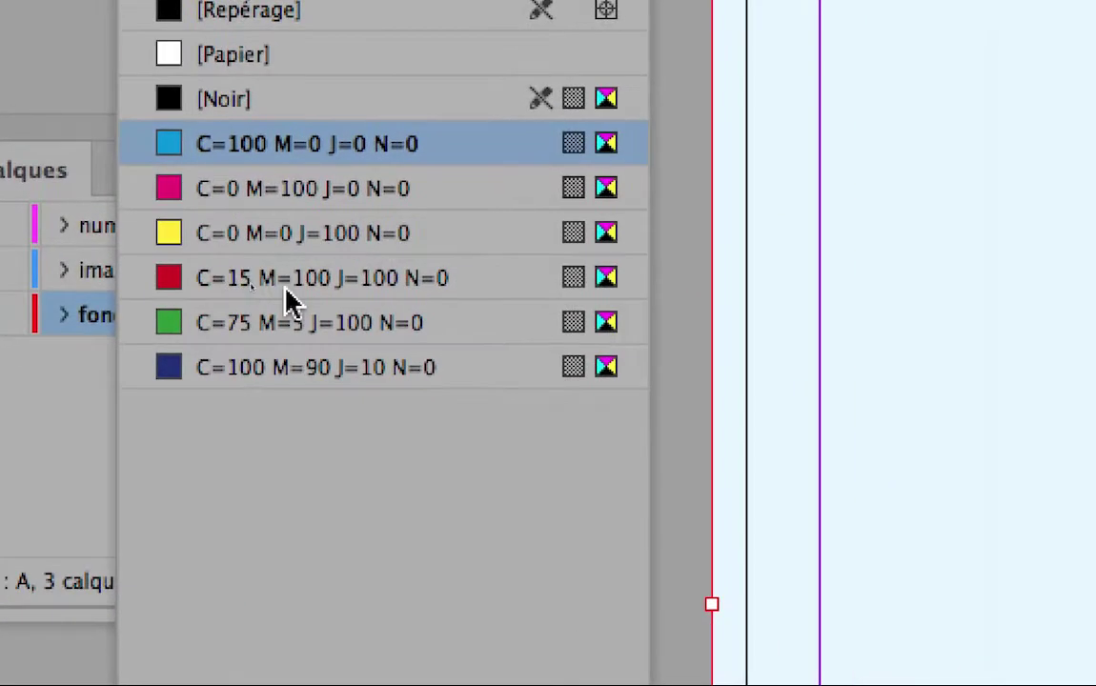
Fill the A-Gabarit background with the green swatch C=75 M=5 J=100 N=0 at a 37 % tint
{"action": "left_click", "coordinate": [298, 315]}
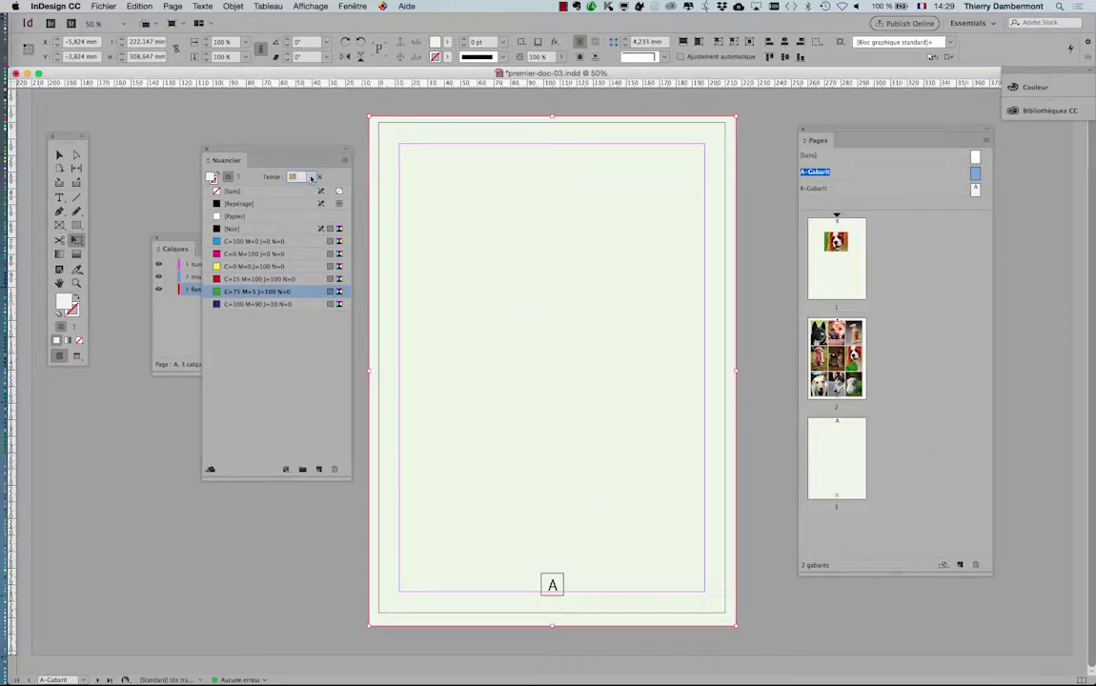
{"action": "left_click", "coordinate": [312, 178]}
{"action": "left_click_drag", "start_coordinate": [253, 192], "coordinate": [275, 193]}
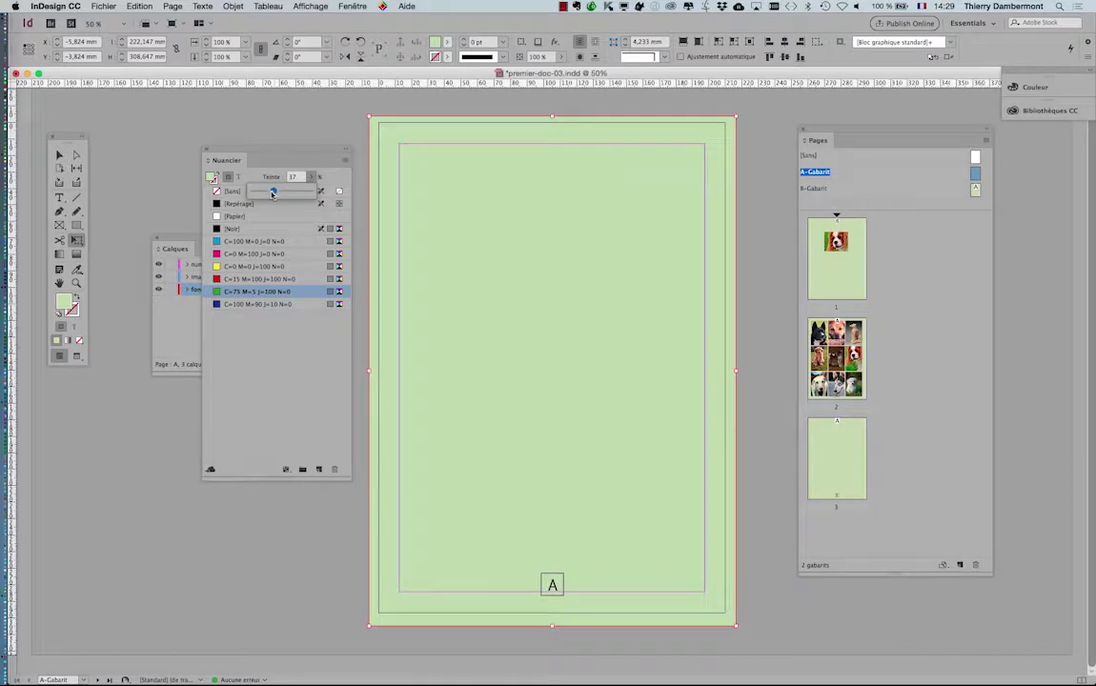
Alternate the background fill on A-Gabarit between the cyan, yellow and green swatches, finishing with C=100 M=0 J=0 N=0
{"action": "left_click", "coordinate": [245, 243]}
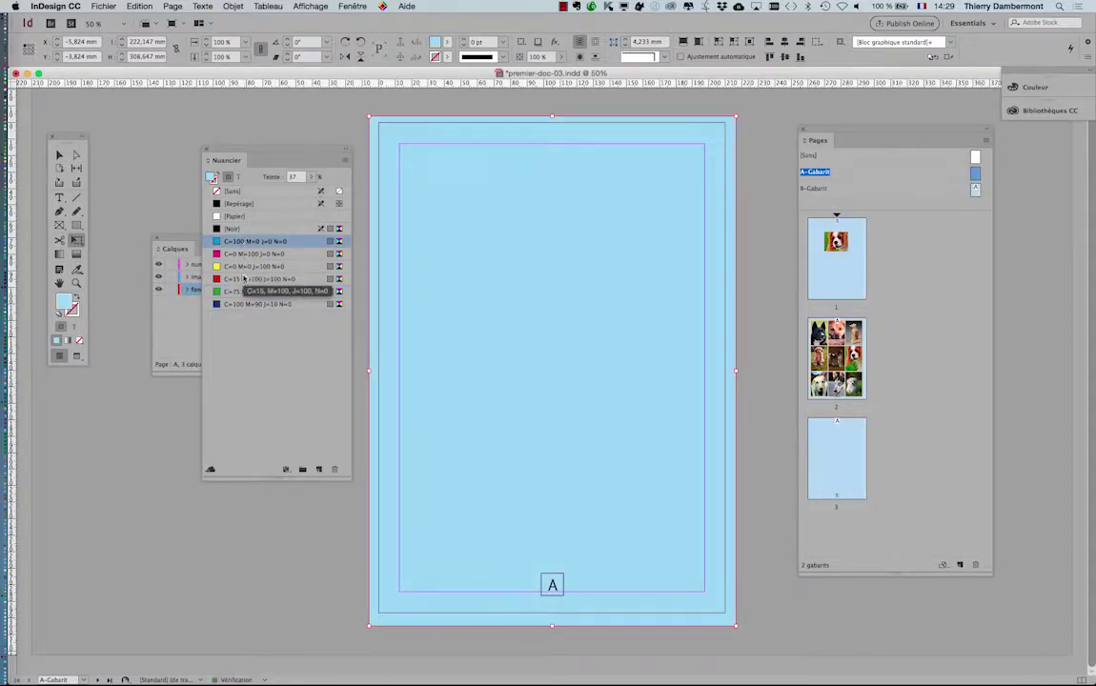
{"action": "left_click", "coordinate": [245, 267]}
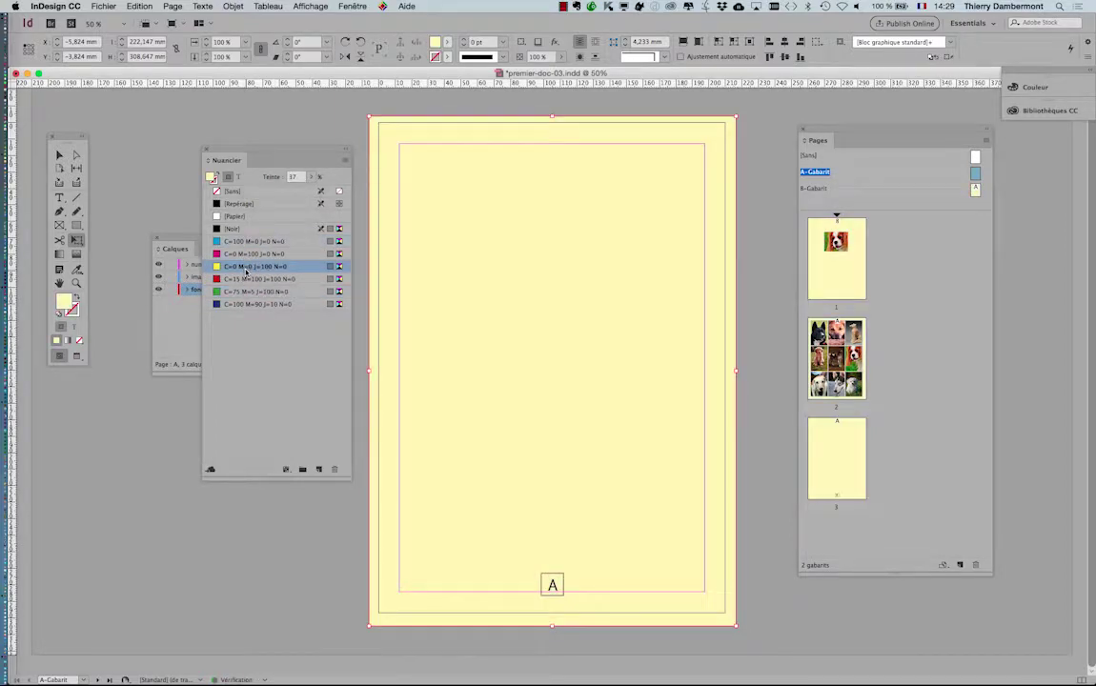
{"action": "left_click", "coordinate": [245, 243]}
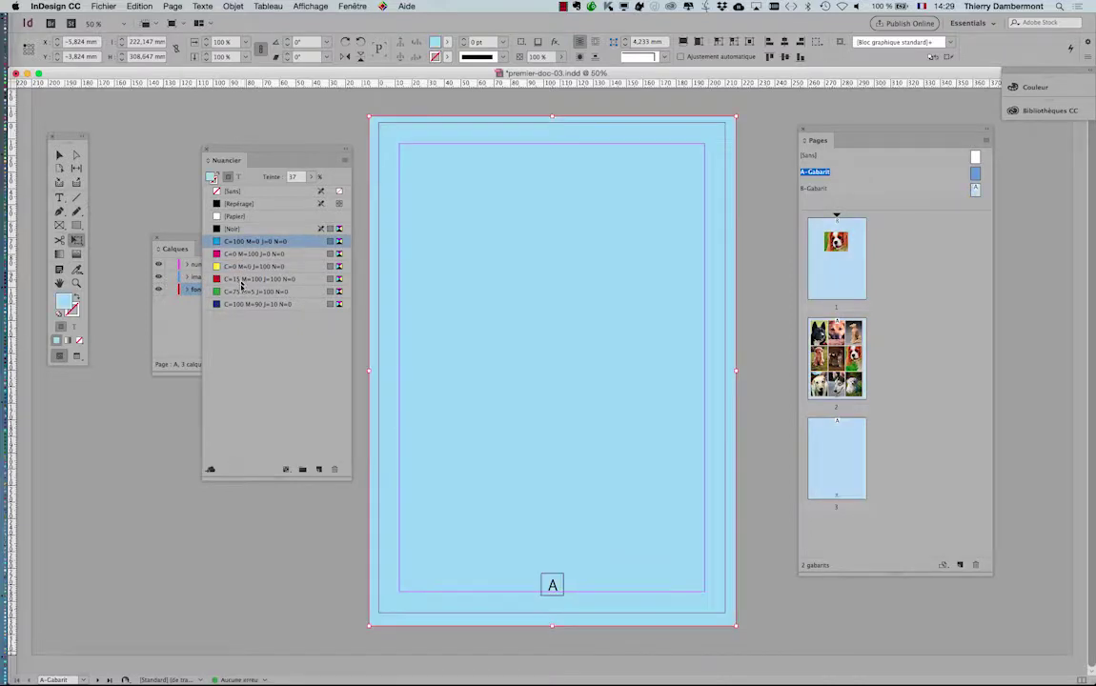
{"action": "left_click", "coordinate": [242, 291]}
{"action": "left_click", "coordinate": [245, 267]}
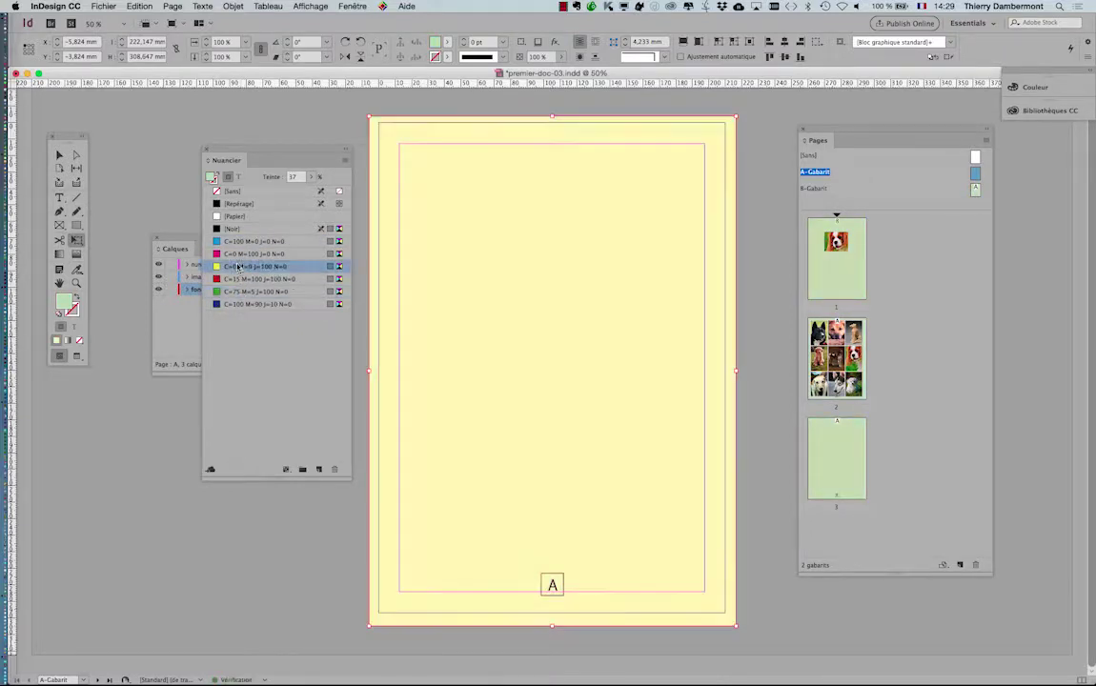
{"action": "left_click", "coordinate": [239, 241]}
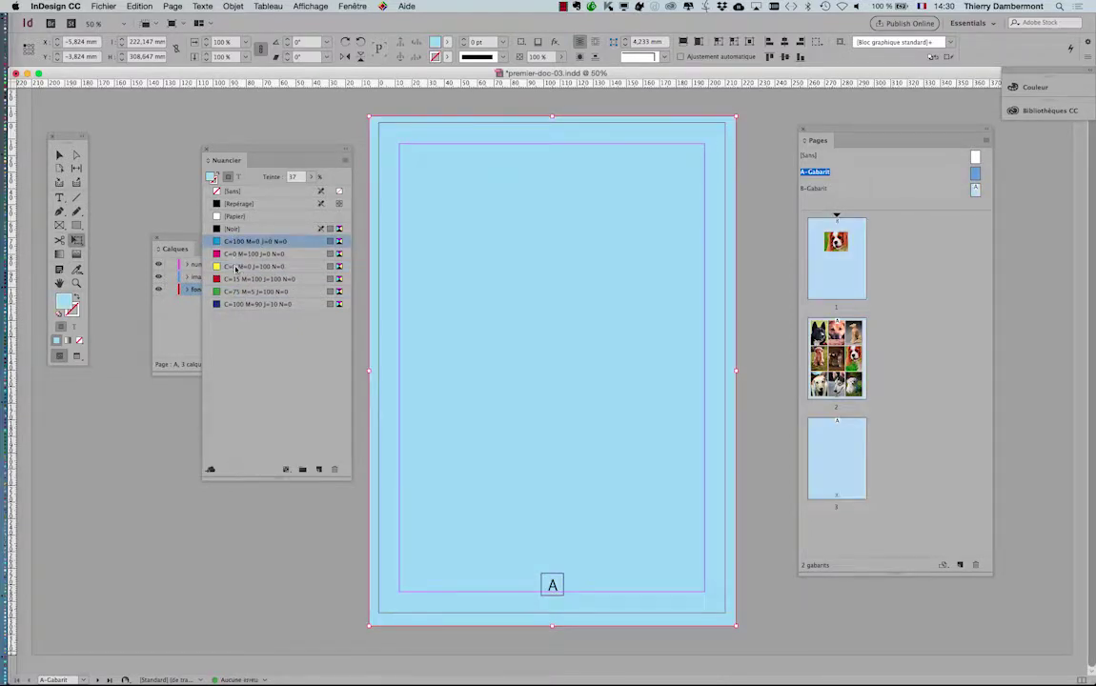
{"action": "left_click", "coordinate": [236, 268]}
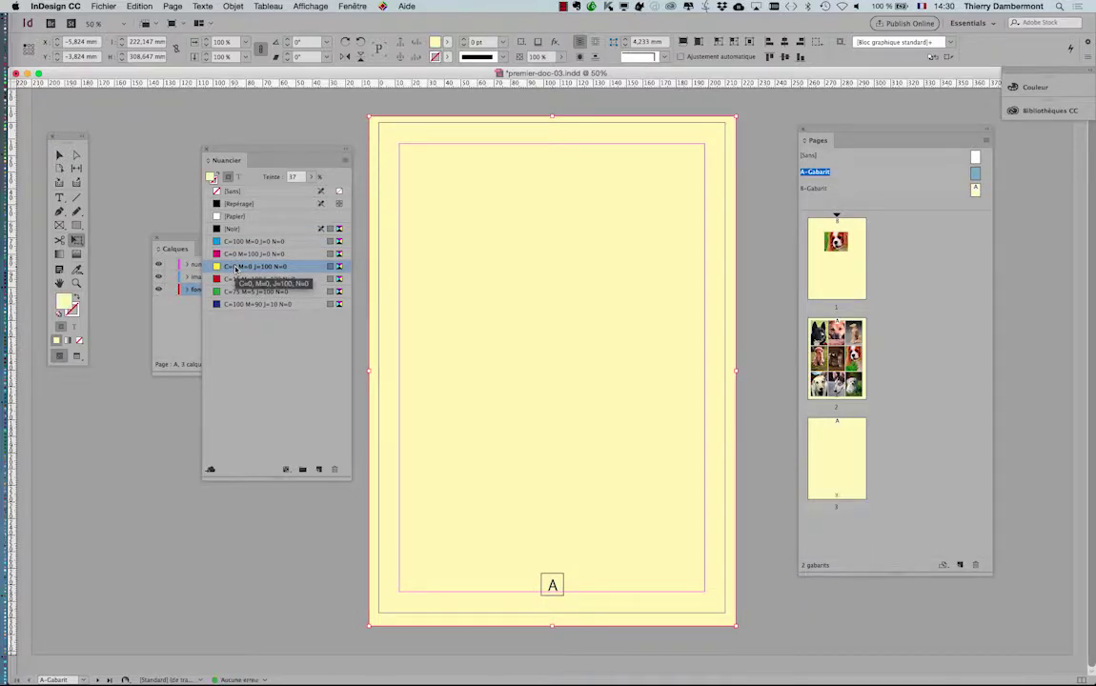
{"action": "left_click", "coordinate": [241, 292]}
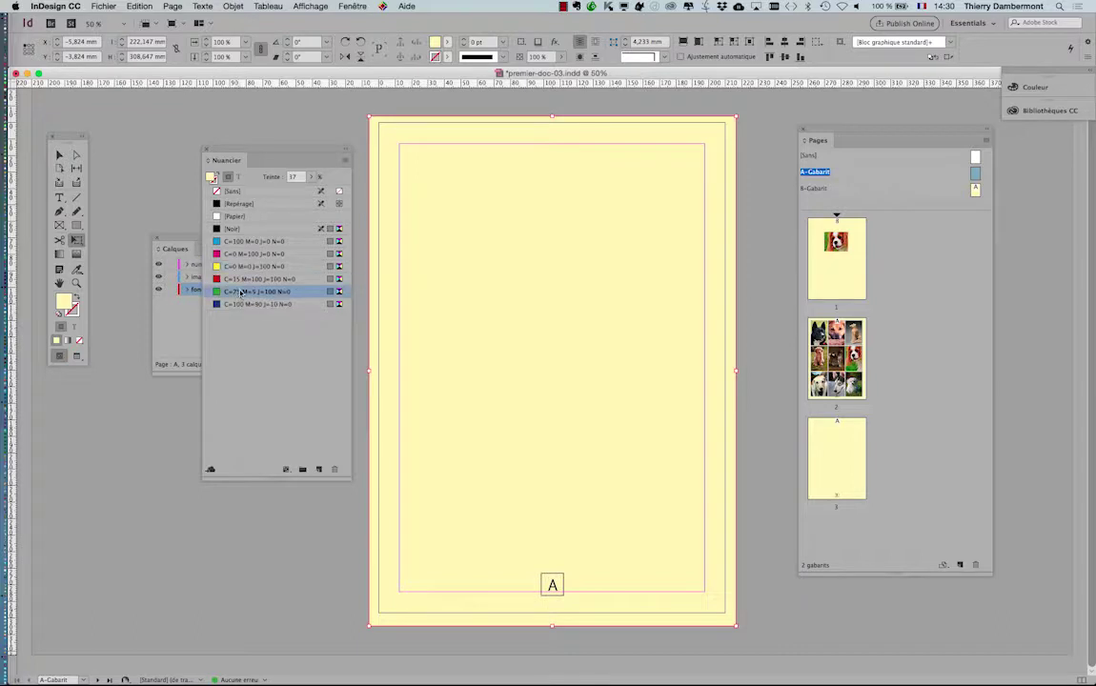
{"action": "left_click", "coordinate": [238, 267]}
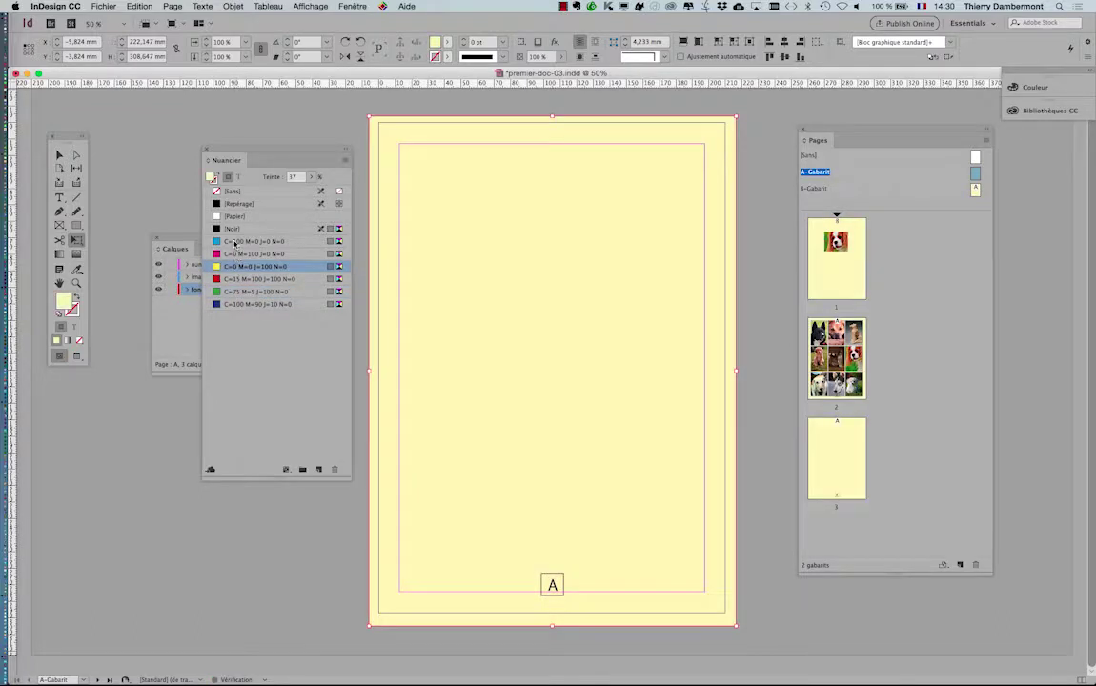
{"action": "left_click", "coordinate": [238, 241]}
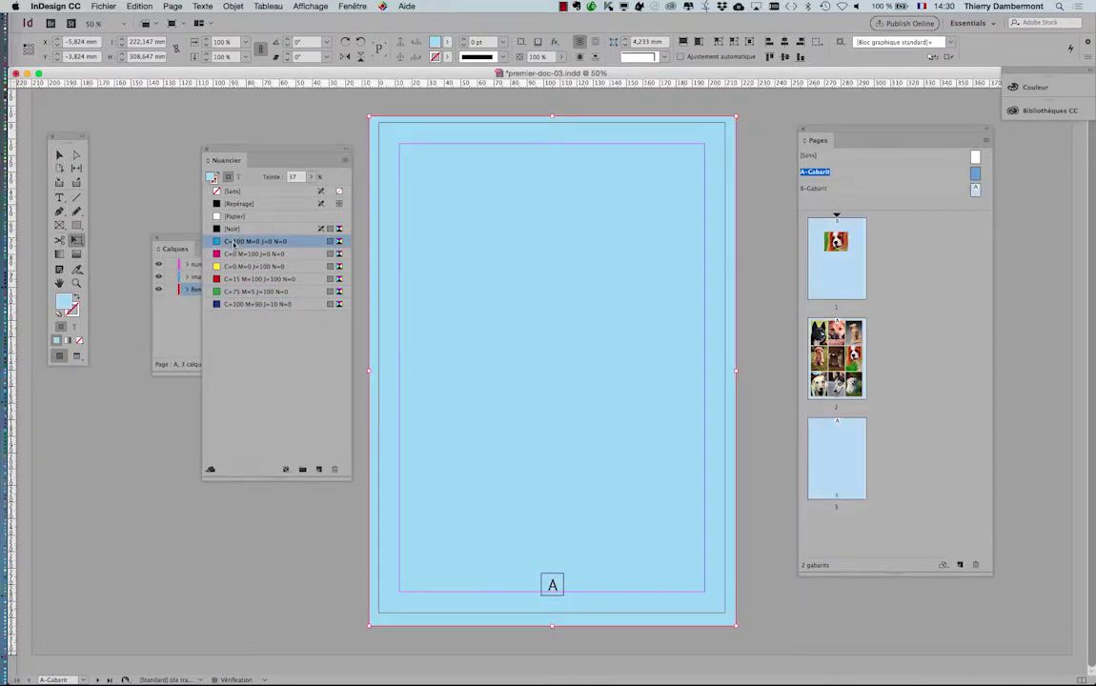
Try a 16 % tint on the A-Gabarit background, switch its fill to [Noir] and set the tint to 24 %
{"action": "left_click", "coordinate": [310, 178]}
{"action": "mouse_move", "coordinate": [275, 193]}
{"action": "left_mouse_down"}
{"action": "mouse_move", "coordinate": [234, 193]}
{"action": "mouse_move", "coordinate": [263, 196]}
{"action": "left_mouse_up"}
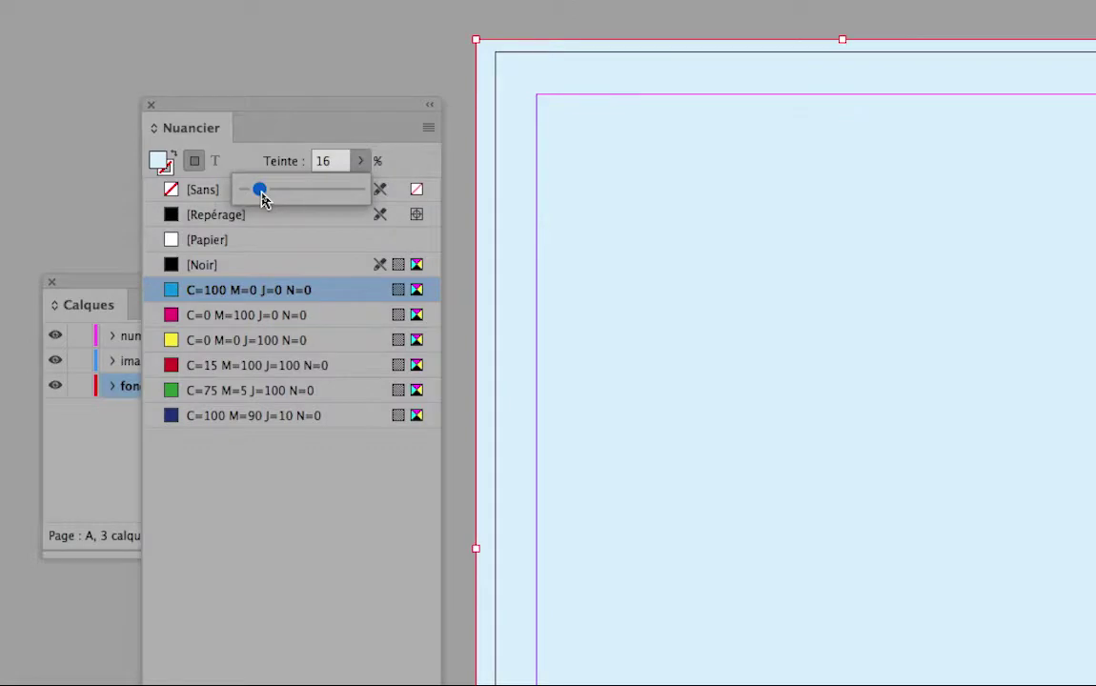
{"action": "left_click", "coordinate": [283, 265]}
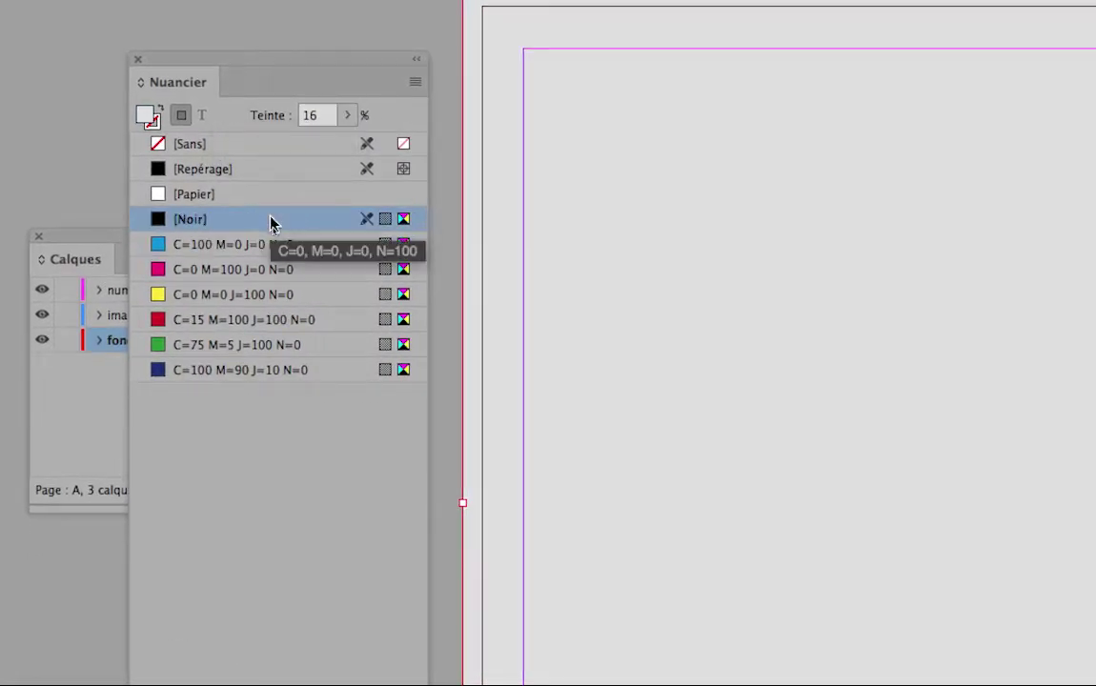
{"action": "left_click", "coordinate": [326, 158]}
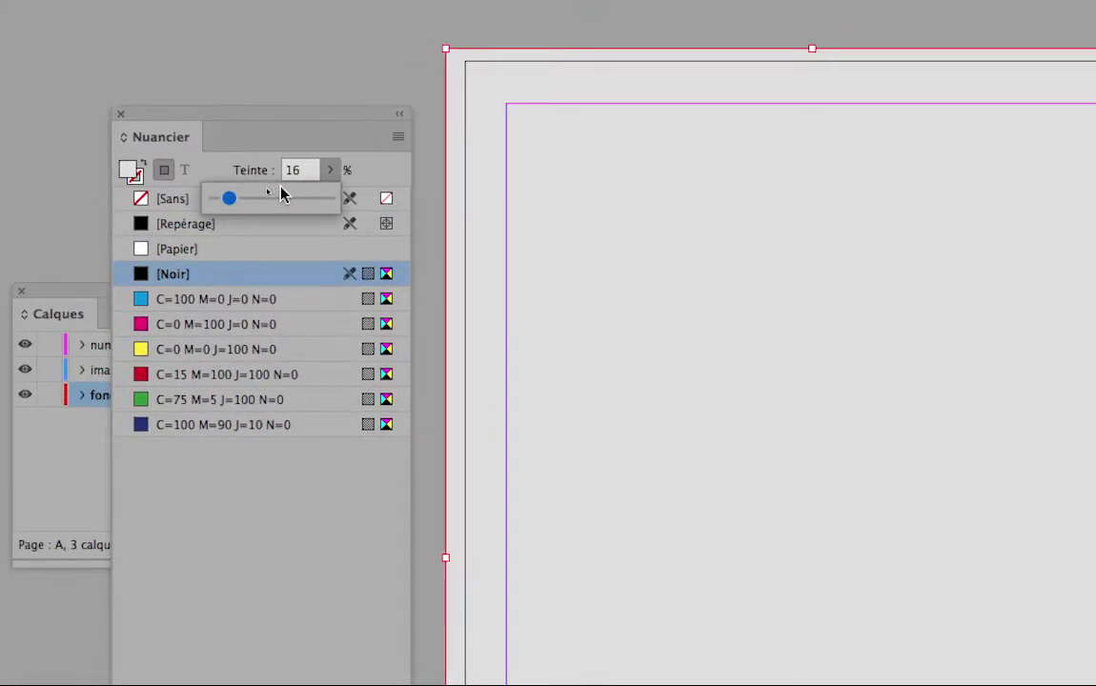
{"action": "left_click_drag", "start_coordinate": [226, 185], "coordinate": [236, 187]}
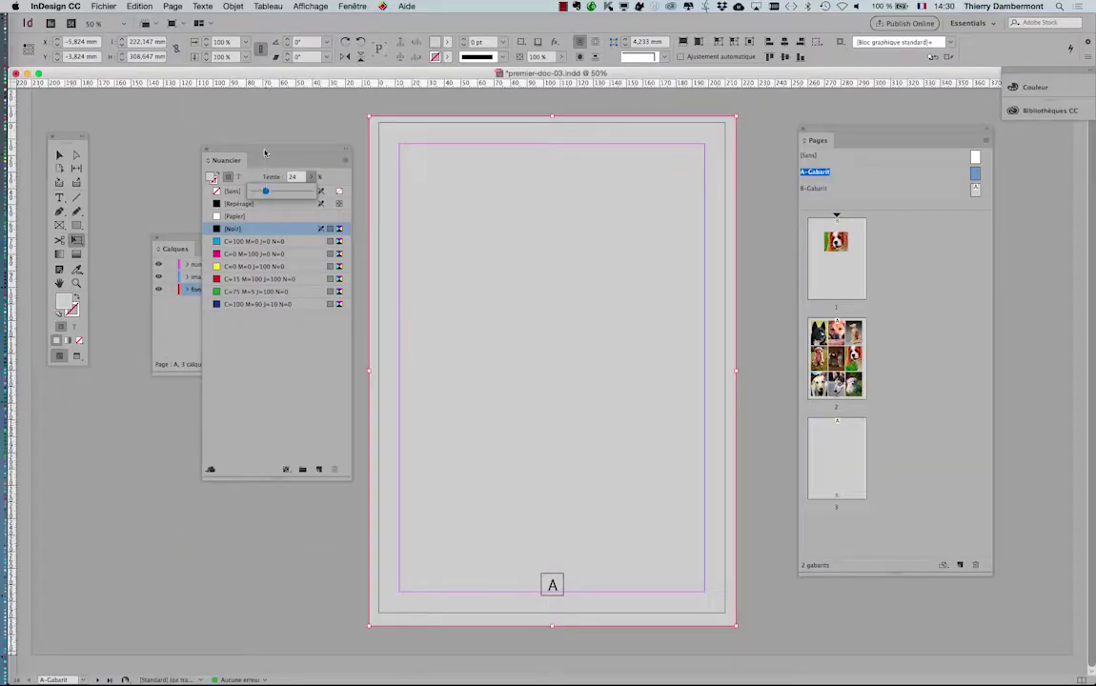
{"action": "left_click", "coordinate": [265, 152]}
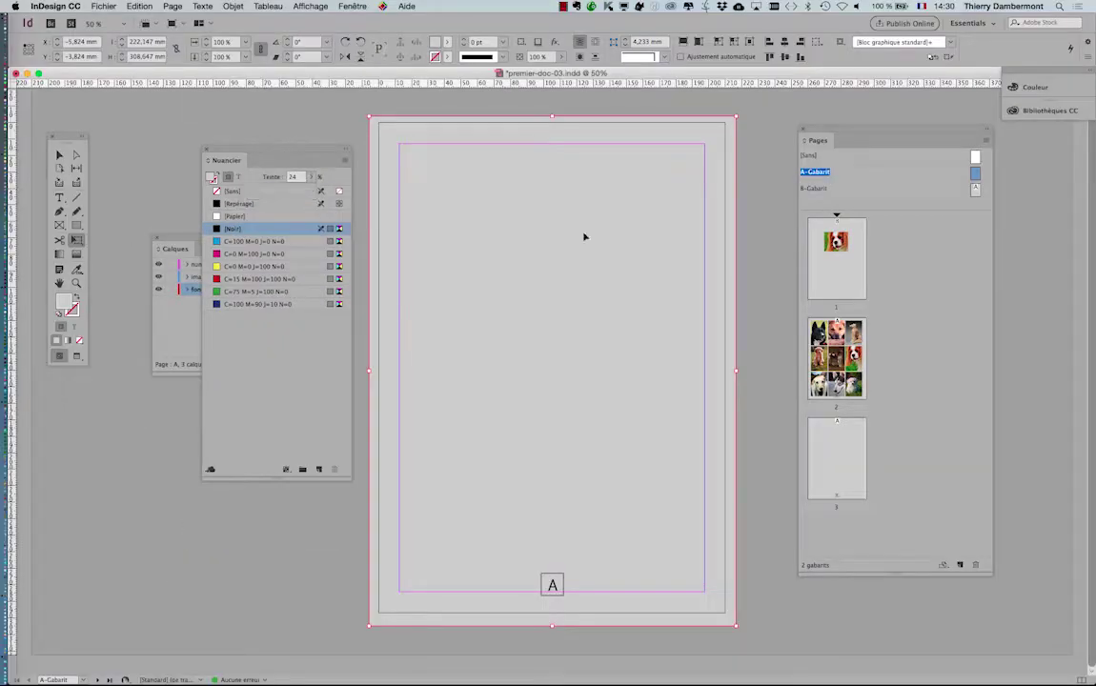
Display page 1 in the document window and switch the screen mode to preview
{"action": "double_click", "coordinate": [856, 281]}
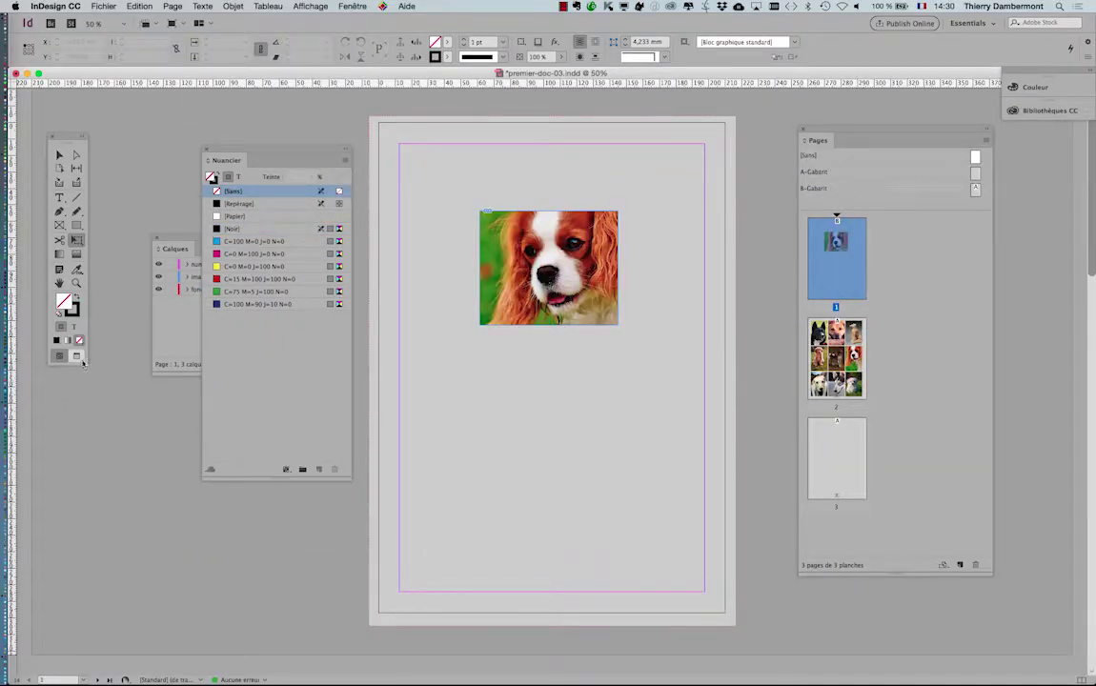
{"action": "left_click", "coordinate": [77, 356]}
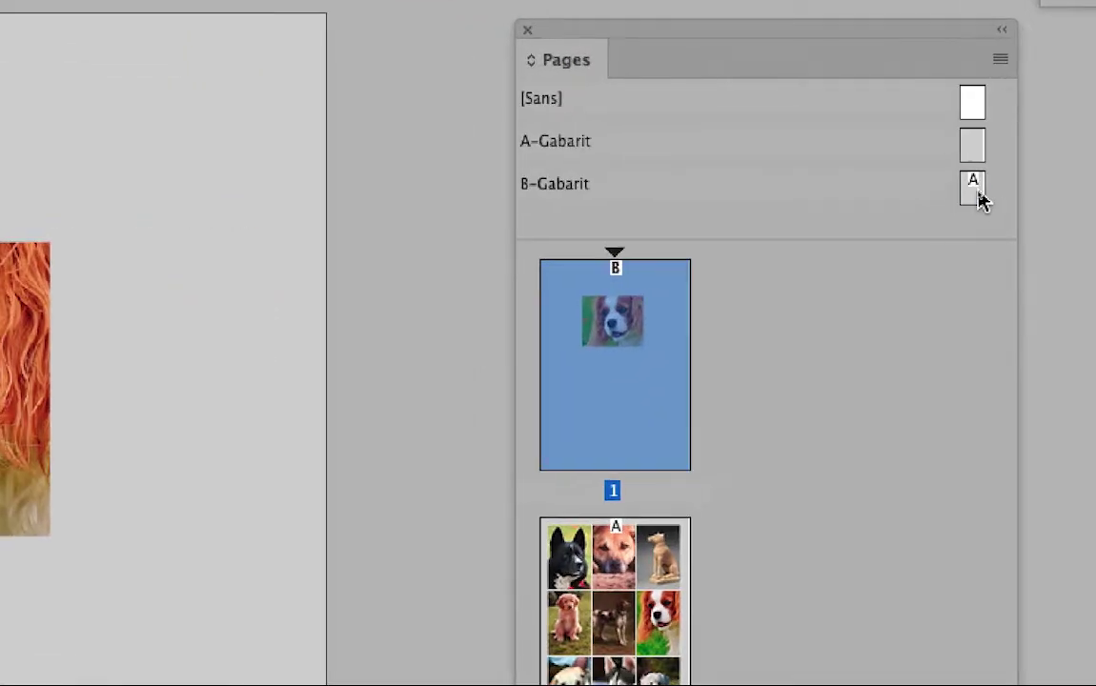
Check the master options of B-Gabarit and confirm A-Gabarit as the master it is based on
{"action": "left_click", "coordinate": [978, 194]}
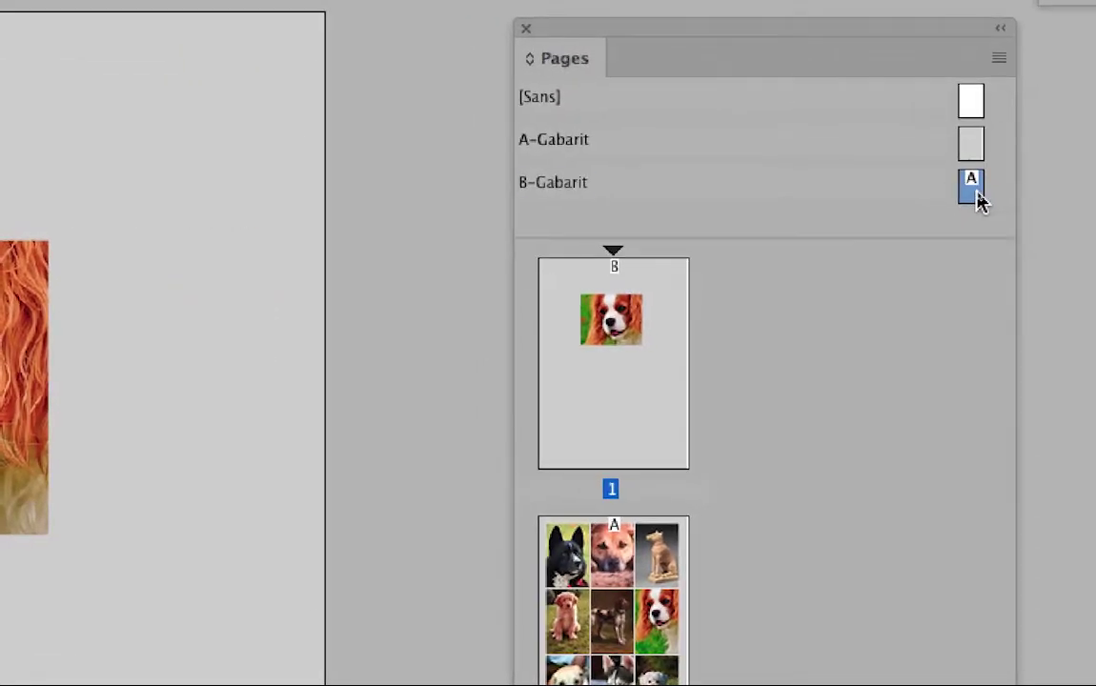
{"action": "left_click", "coordinate": [999, 58]}
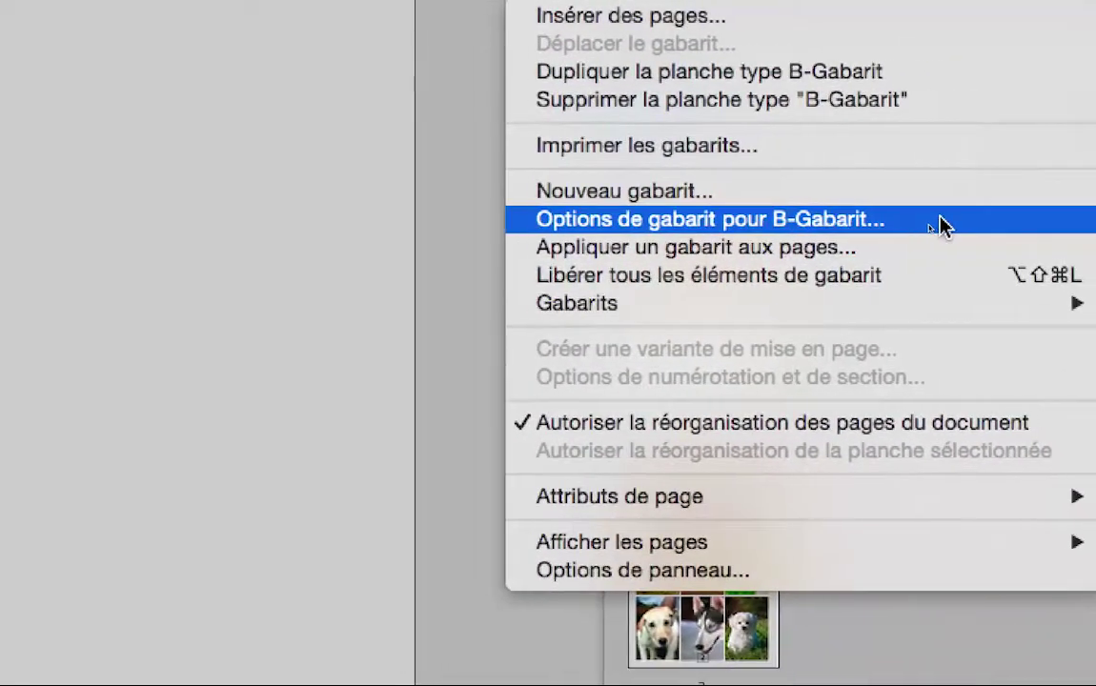
{"action": "left_click", "coordinate": [938, 225]}
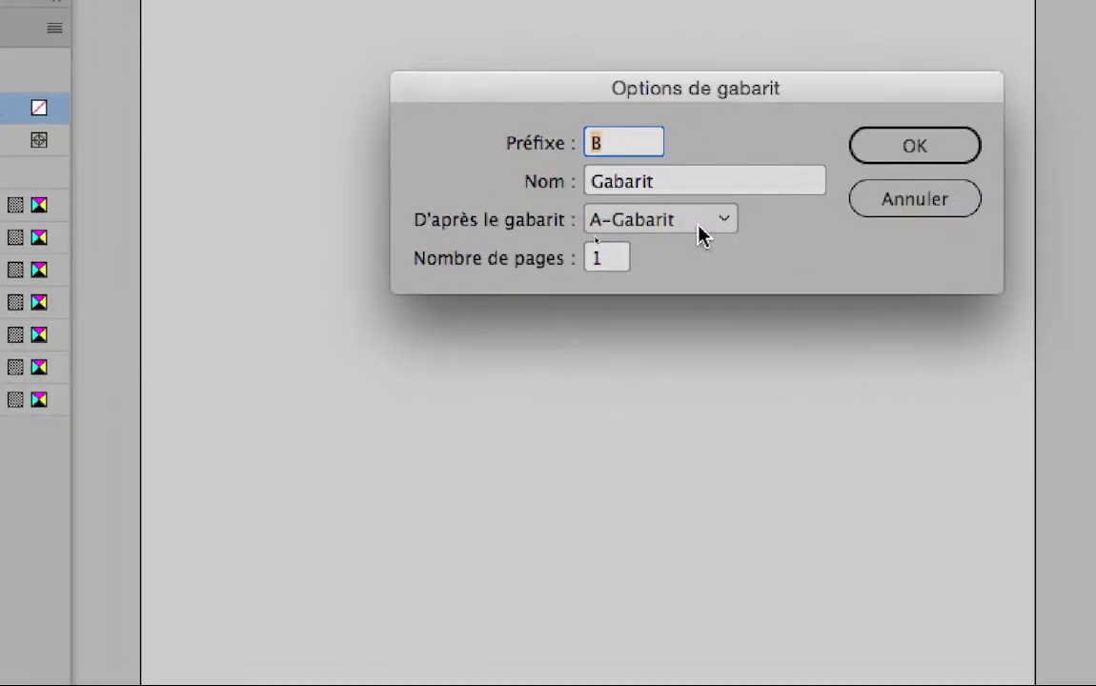
{"action": "left_click", "coordinate": [700, 226]}
{"action": "left_click", "coordinate": [700, 283]}
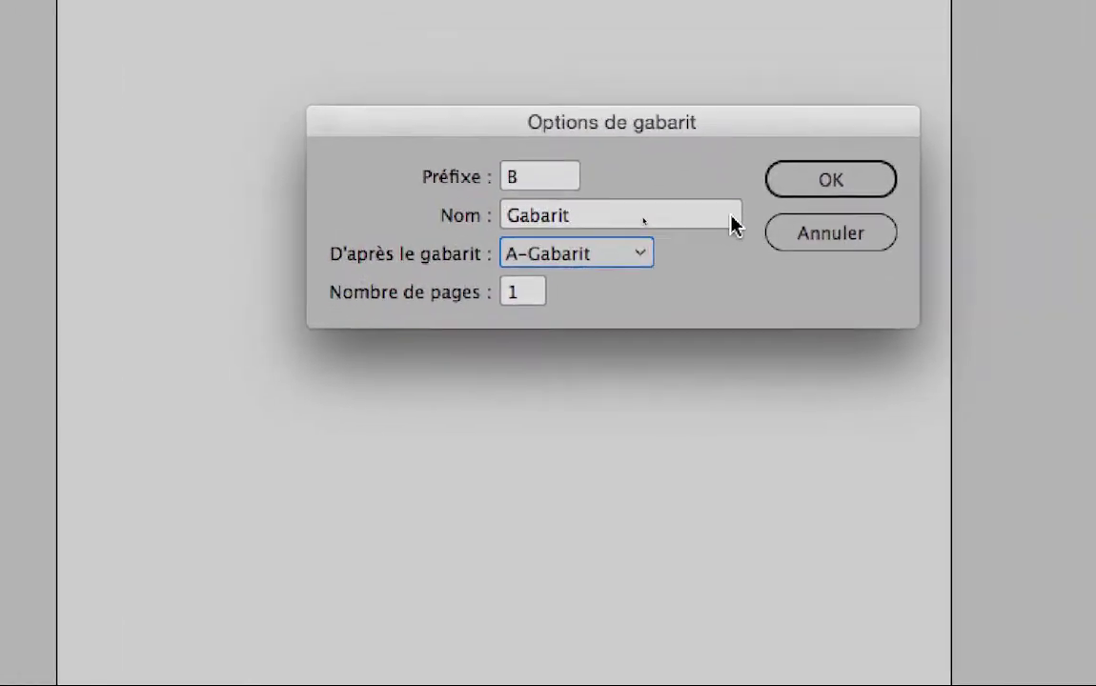
{"action": "left_click", "coordinate": [886, 151]}
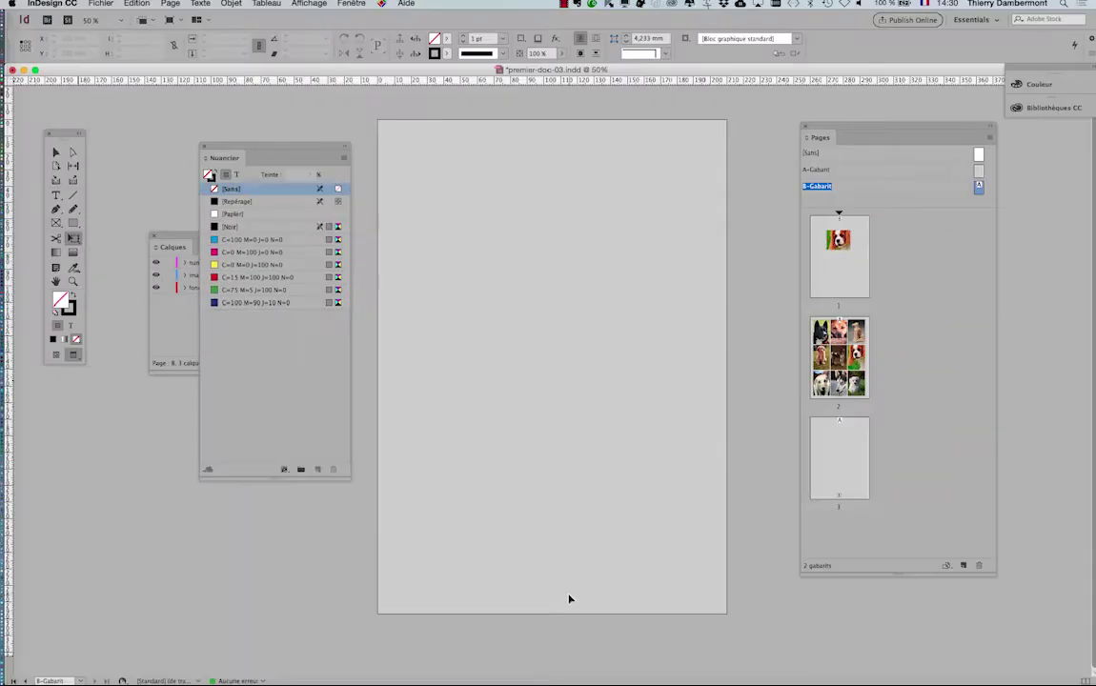
Open the A-Gabarit master, move the Calques panel clear of the Nuancier panel and select the full-page background frame
{"action": "double_click", "coordinate": [975, 175]}
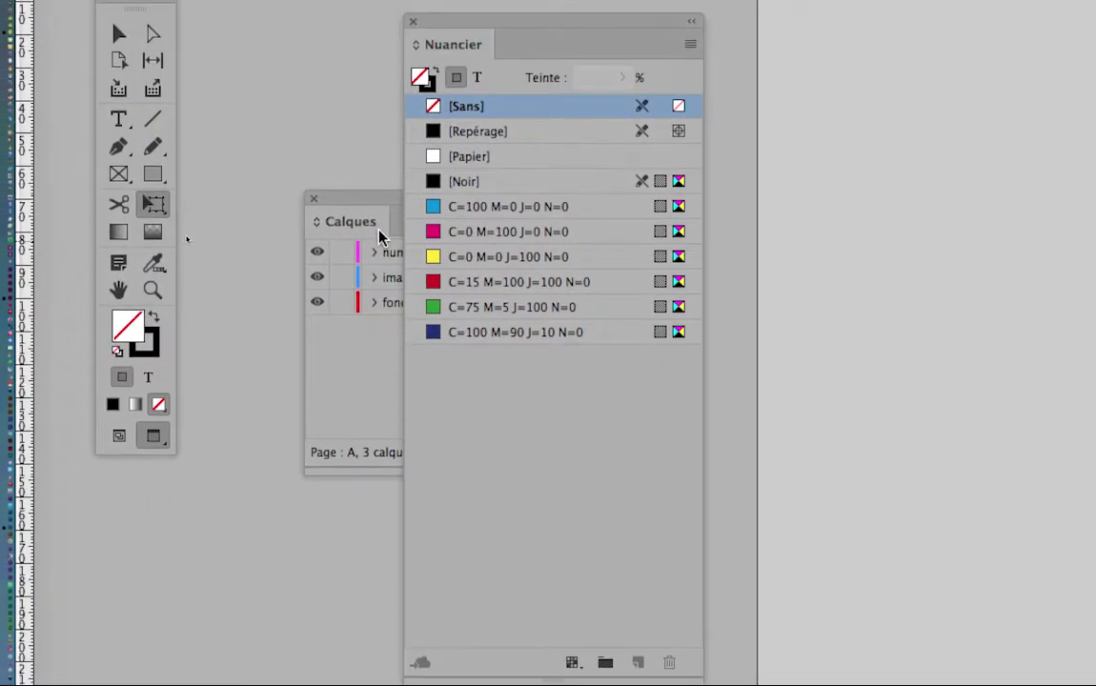
{"action": "left_click", "coordinate": [373, 227]}
{"action": "left_click_drag", "start_coordinate": [371, 222], "coordinate": [523, 151]}
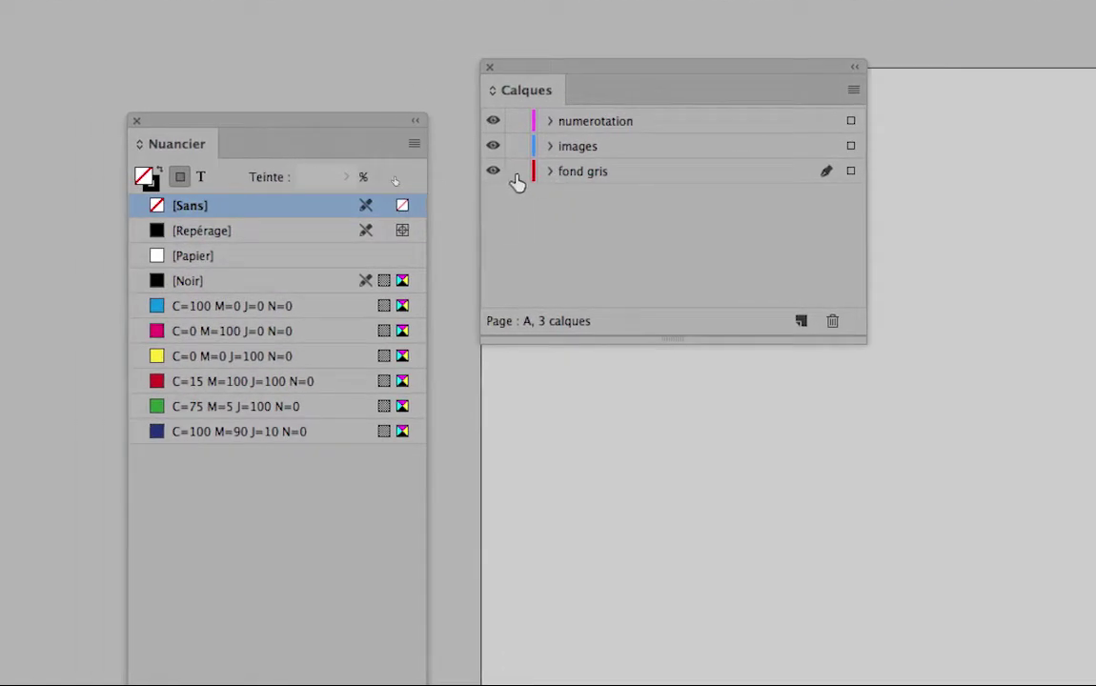
{"action": "left_click", "coordinate": [513, 469]}
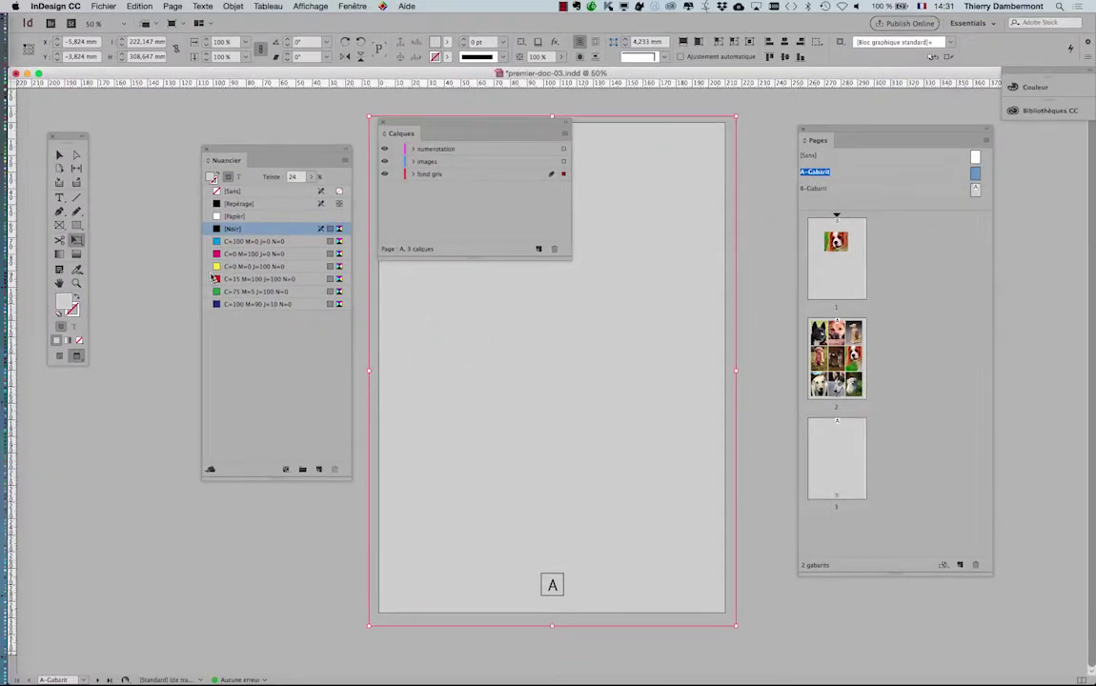
Try the magenta, yellow, red, green, dark blue and cyan swatches in turn as the A-Gabarit background fill at 24 % tint
{"action": "left_click", "coordinate": [229, 253]}
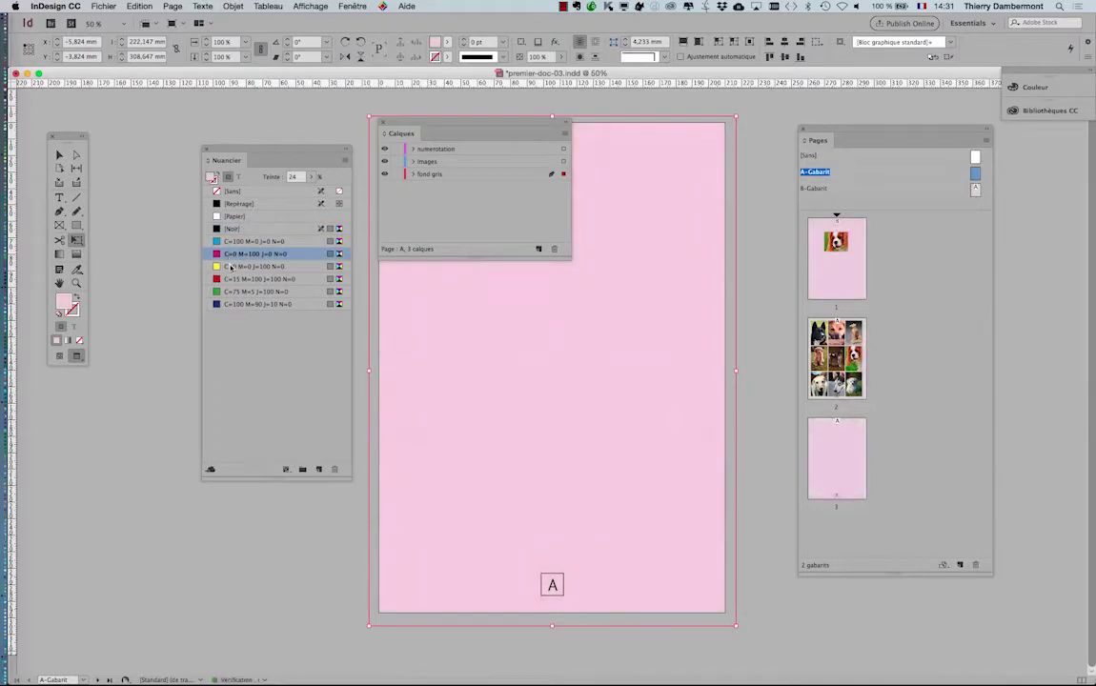
{"action": "left_click", "coordinate": [231, 267]}
{"action": "left_click", "coordinate": [230, 280]}
{"action": "left_click", "coordinate": [231, 291]}
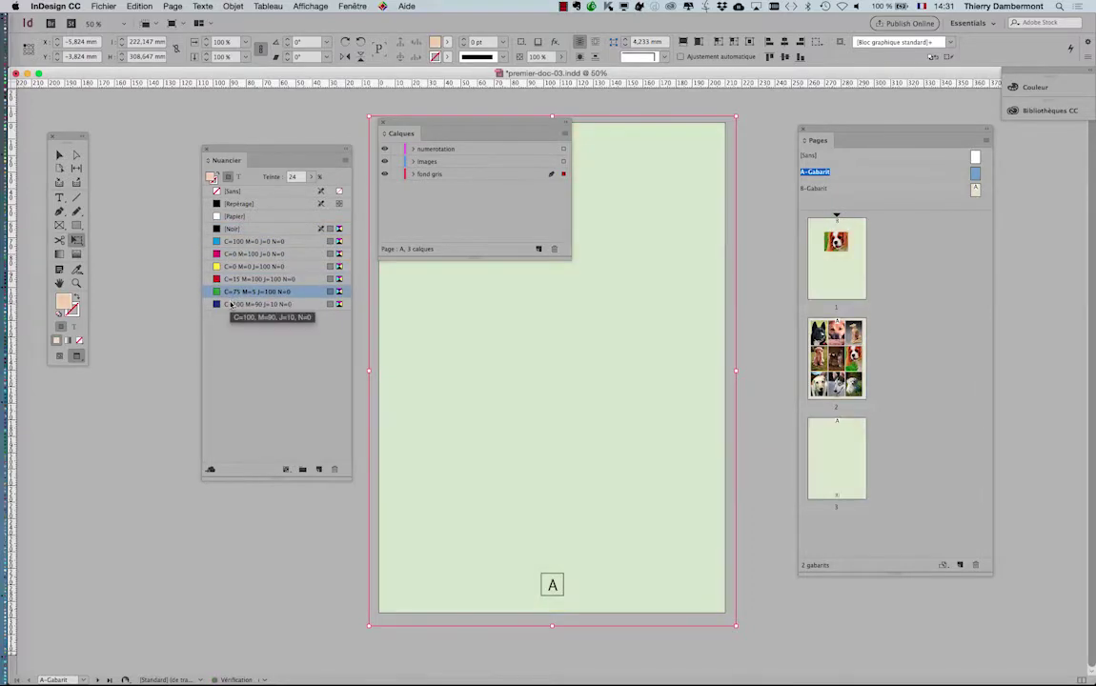
{"action": "left_click", "coordinate": [231, 303]}
{"action": "left_click", "coordinate": [231, 255]}
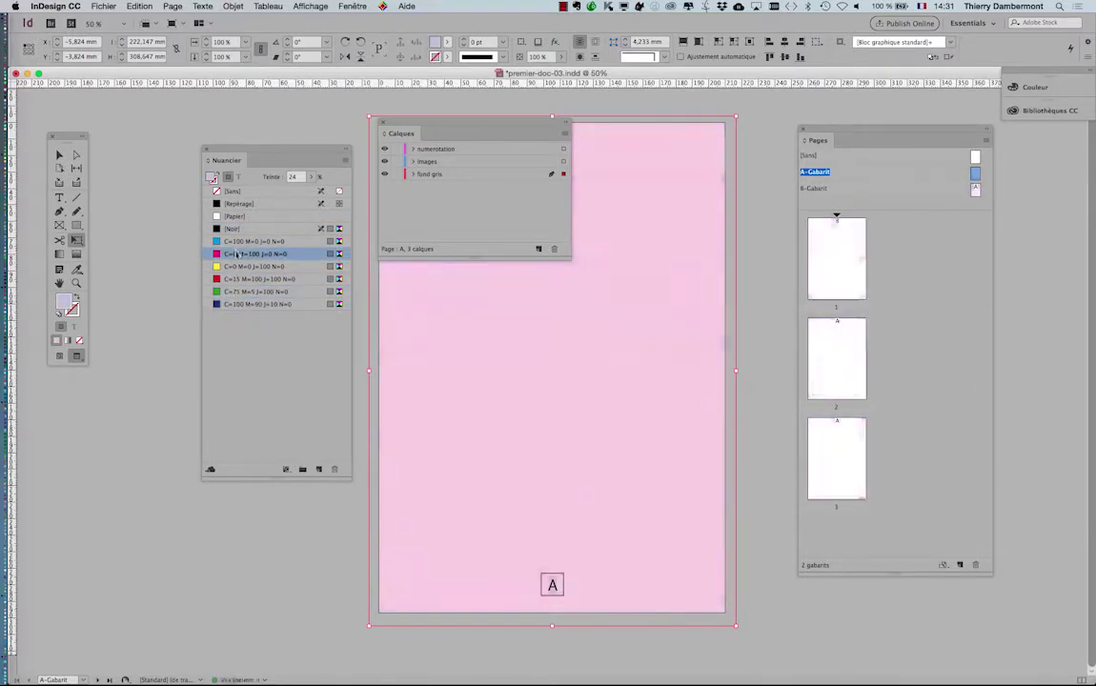
{"action": "left_click", "coordinate": [231, 266]}
{"action": "left_click", "coordinate": [235, 279]}
{"action": "left_click", "coordinate": [237, 292]}
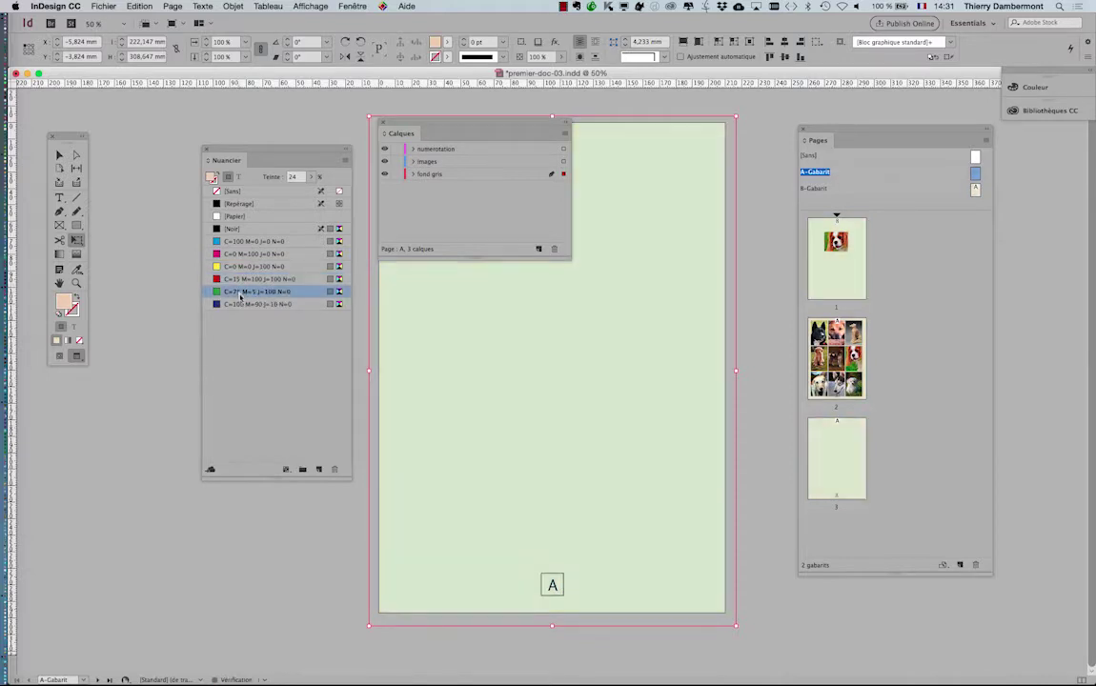
{"action": "left_click", "coordinate": [238, 304]}
{"action": "left_click", "coordinate": [238, 279]}
{"action": "left_click", "coordinate": [240, 268]}
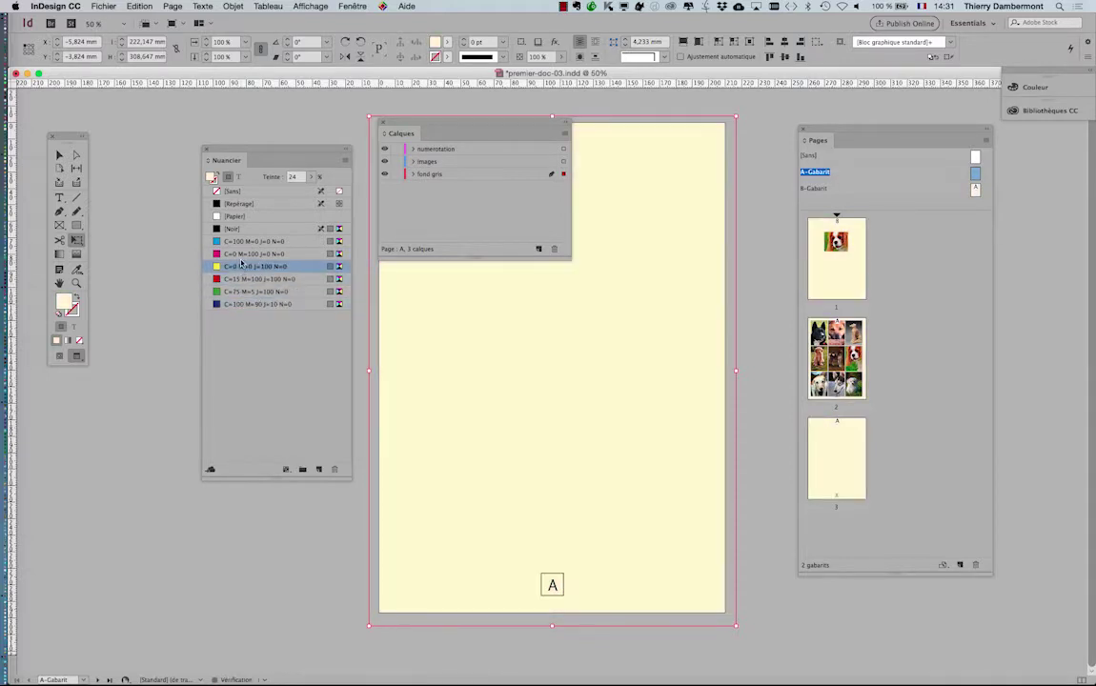
{"action": "left_click", "coordinate": [233, 242]}
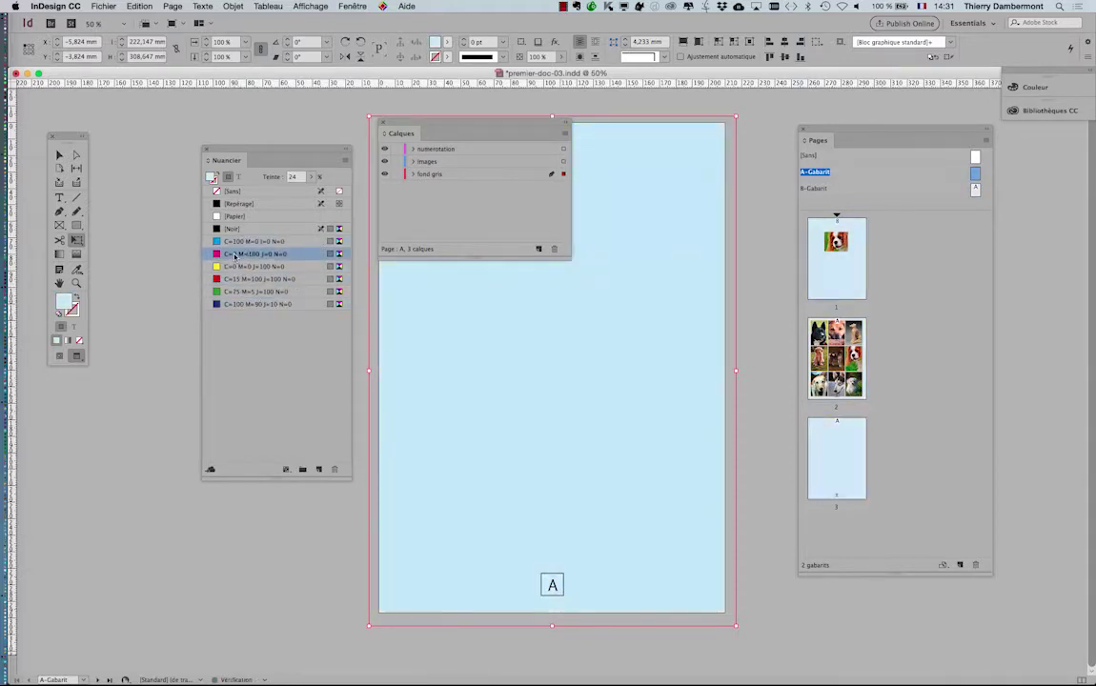
{"action": "left_click", "coordinate": [235, 255]}
{"action": "left_click", "coordinate": [233, 267]}
{"action": "left_click", "coordinate": [234, 279]}
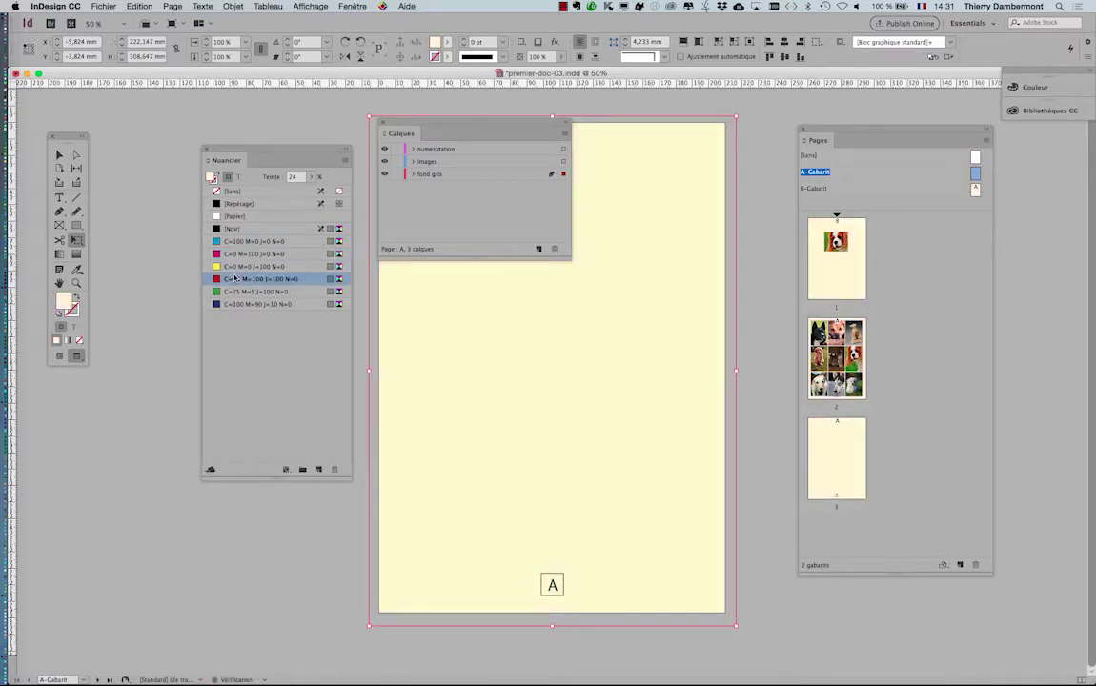
{"action": "left_click", "coordinate": [234, 292]}
{"action": "left_click", "coordinate": [236, 304]}
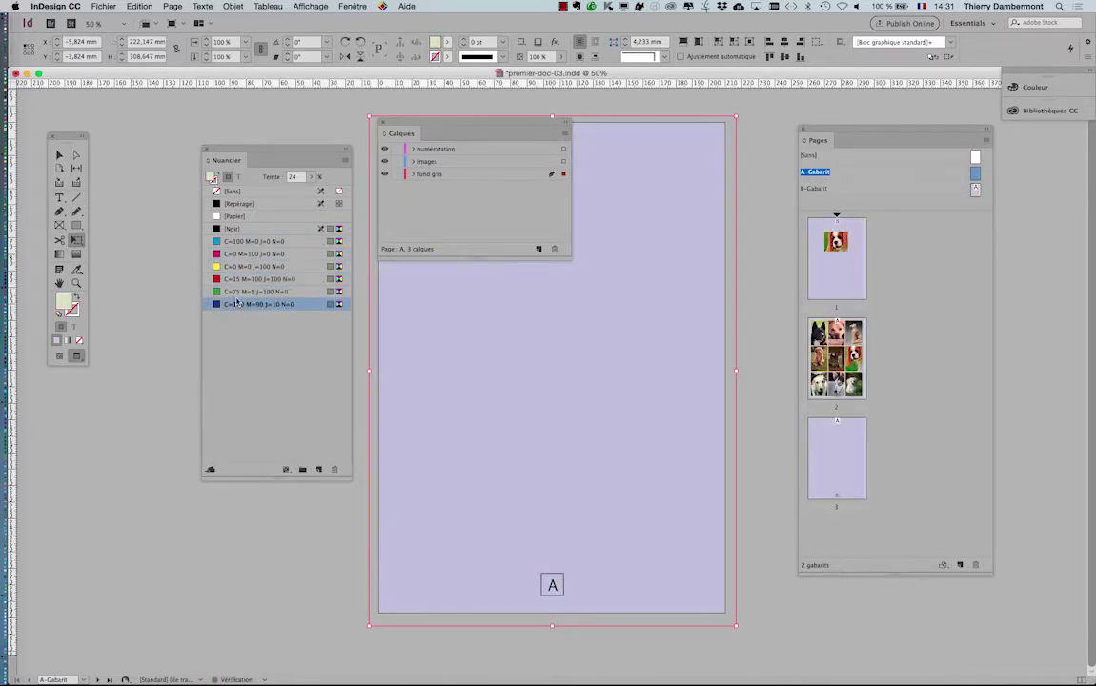
{"action": "left_click", "coordinate": [237, 292]}
{"action": "left_click", "coordinate": [234, 279]}
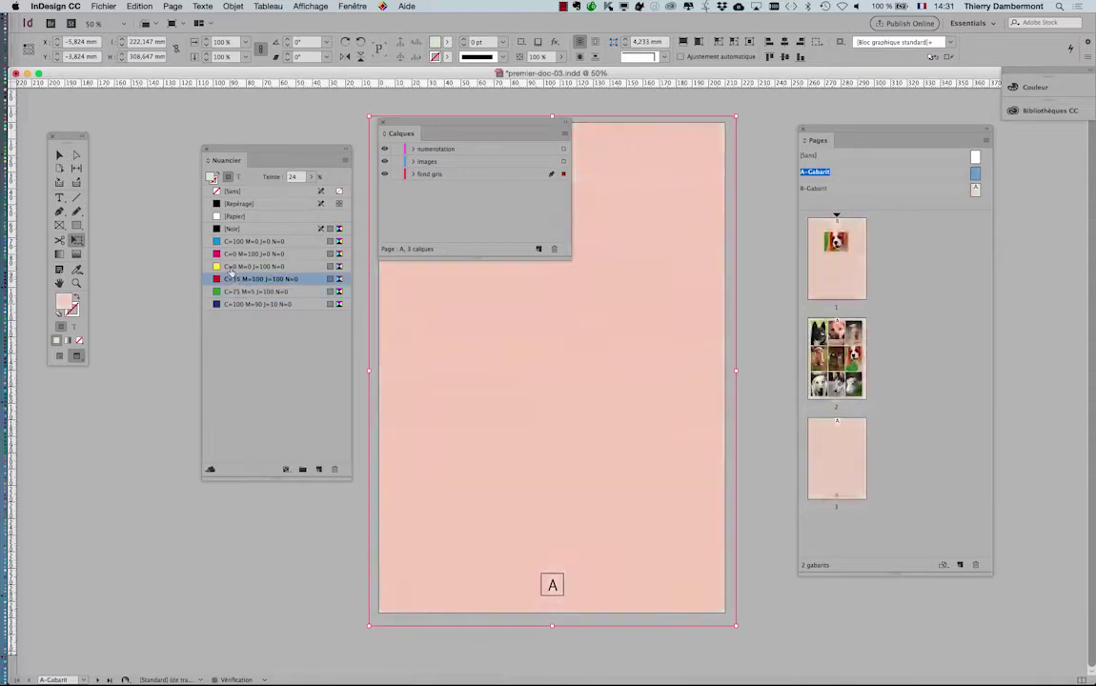
{"action": "left_click", "coordinate": [235, 267]}
{"action": "left_click", "coordinate": [237, 255]}
{"action": "left_click", "coordinate": [240, 242]}
{"action": "left_click", "coordinate": [242, 254]}
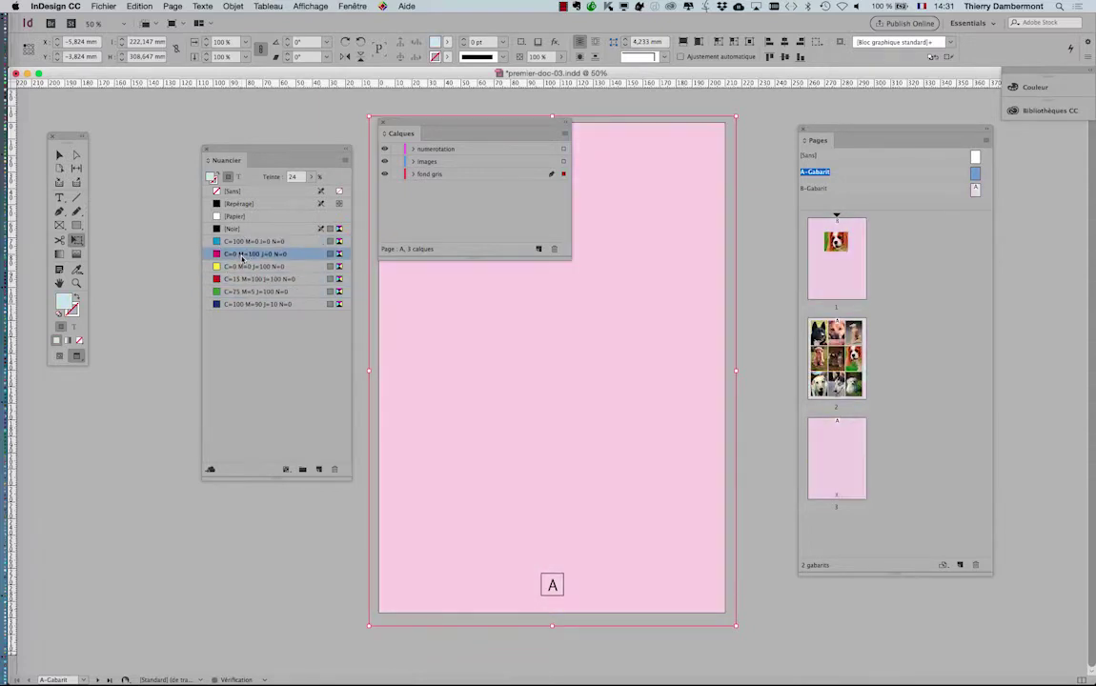
{"action": "left_click", "coordinate": [240, 242]}
{"action": "left_click", "coordinate": [239, 255]}
Fill the A-Gabarit background with C=0 M=0 J=100 N=0 at a 9 % tint and display page 1
{"action": "left_click", "coordinate": [238, 267]}
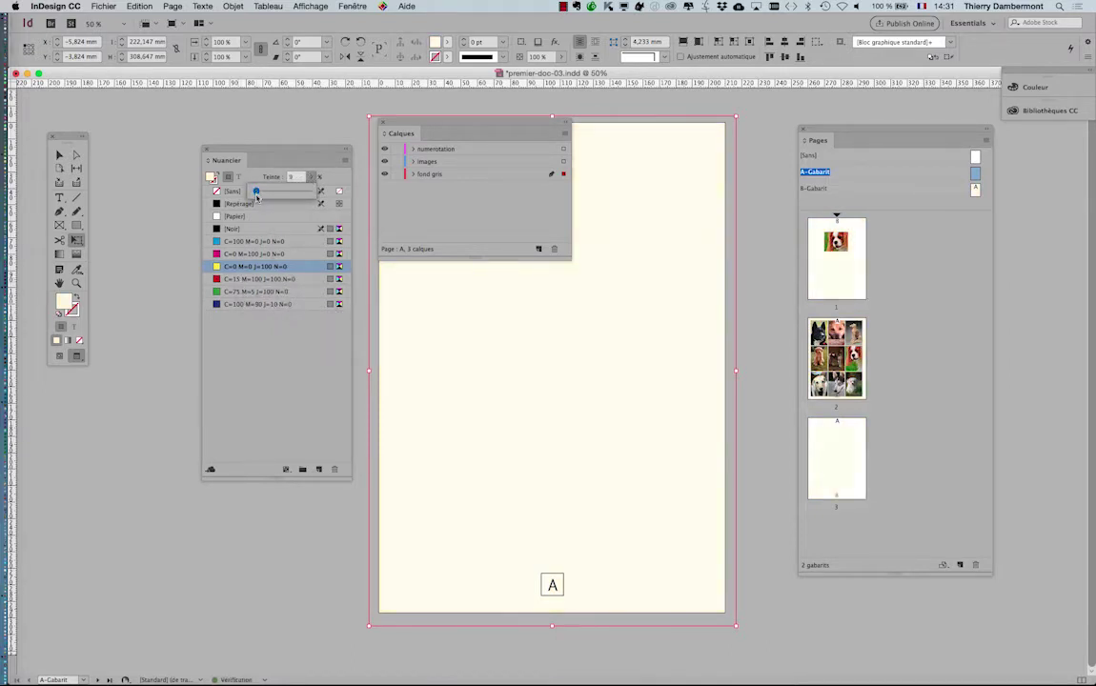
{"action": "double_click", "coordinate": [839, 283]}
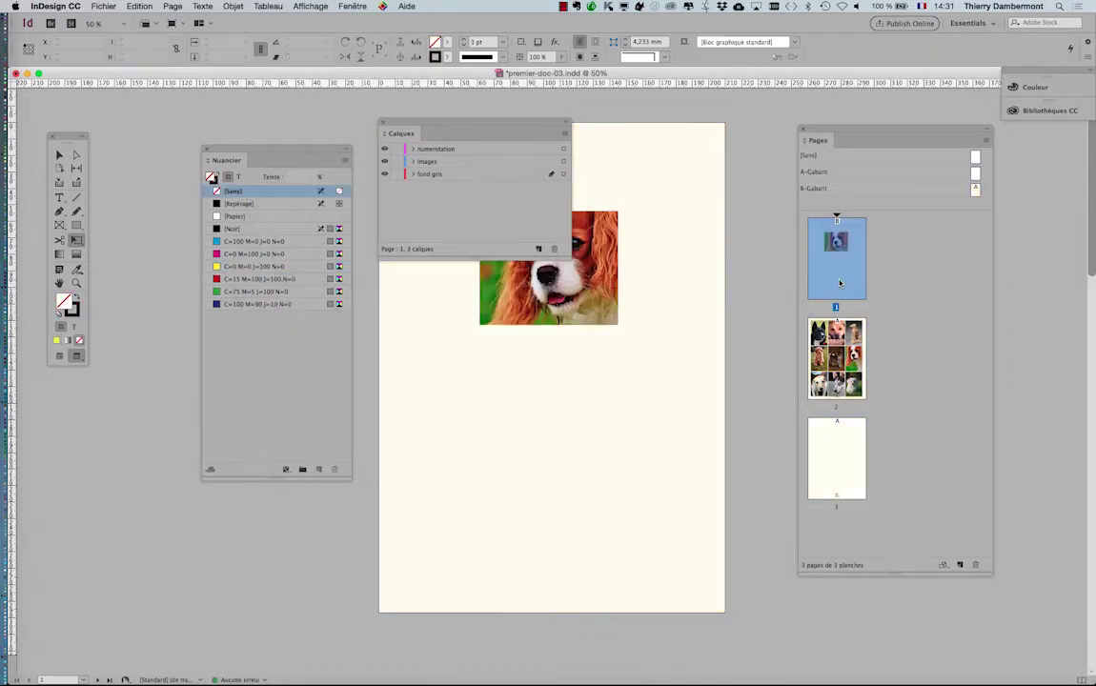
Close the Calques and Nuancier panels to clear the view of page 1
{"action": "left_click", "coordinate": [382, 125]}
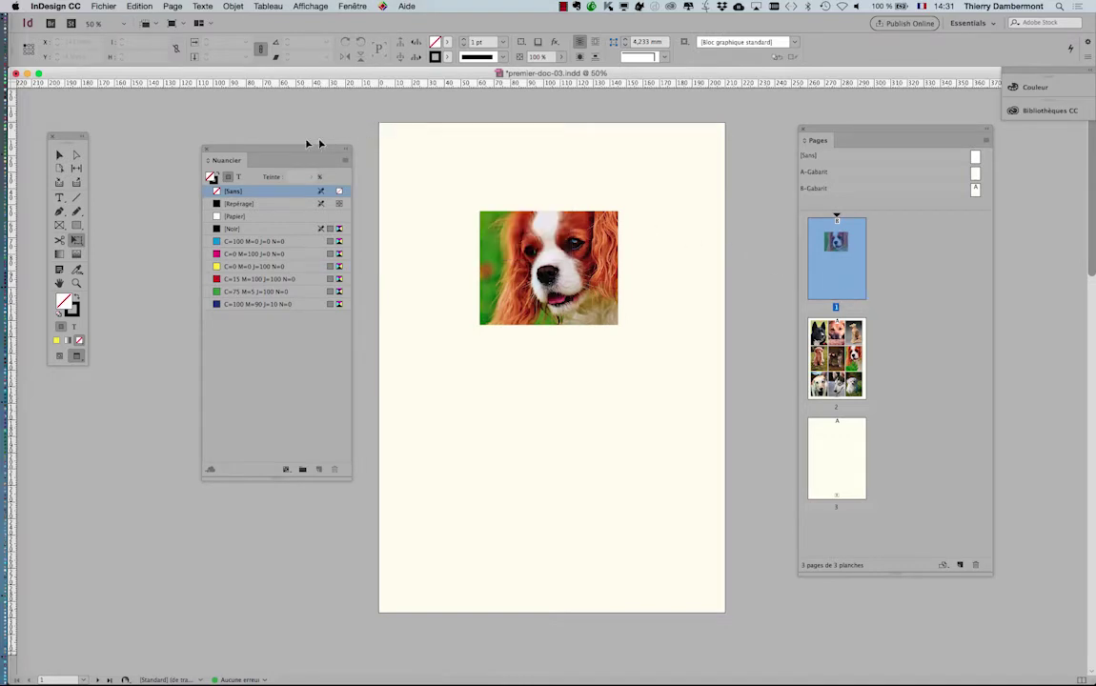
{"action": "left_click", "coordinate": [207, 154]}
{"action": "scroll", "coordinate": [404, 318], "scroll_direction": "down", "scroll_amount": 1}
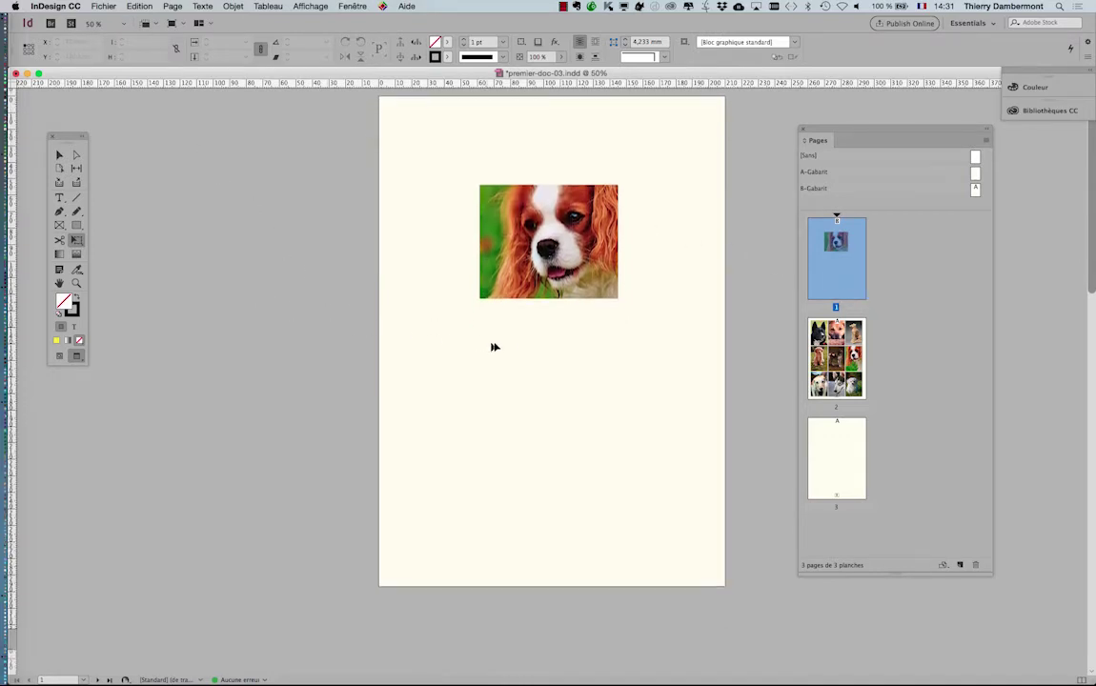
Save the document through Save As into the JOUR 5 IVE folder in Document InDesign CC 2017 format
{"action": "left_click", "coordinate": [104, 5]}
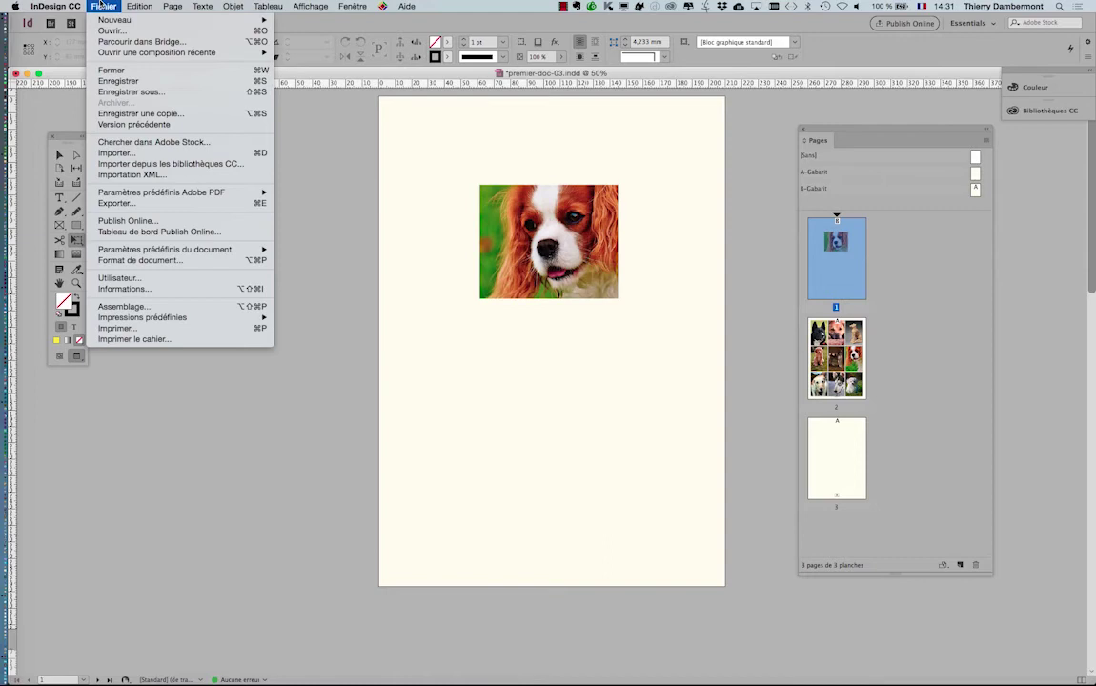
{"action": "left_click", "coordinate": [119, 91]}
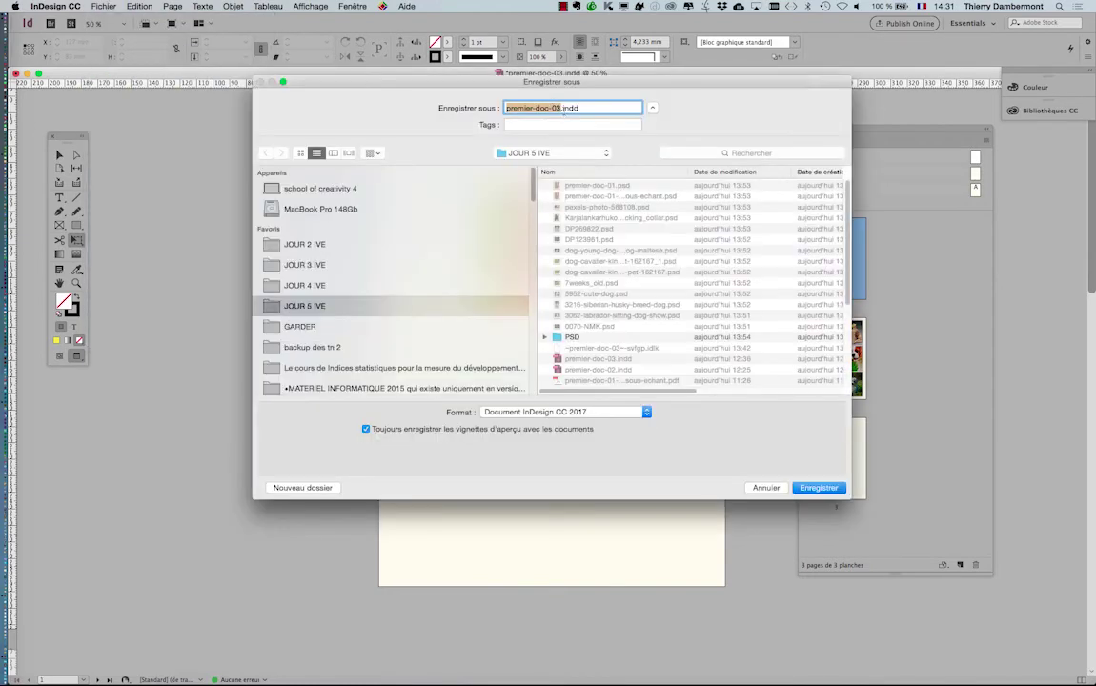
{"action": "key", "text": "Return"}
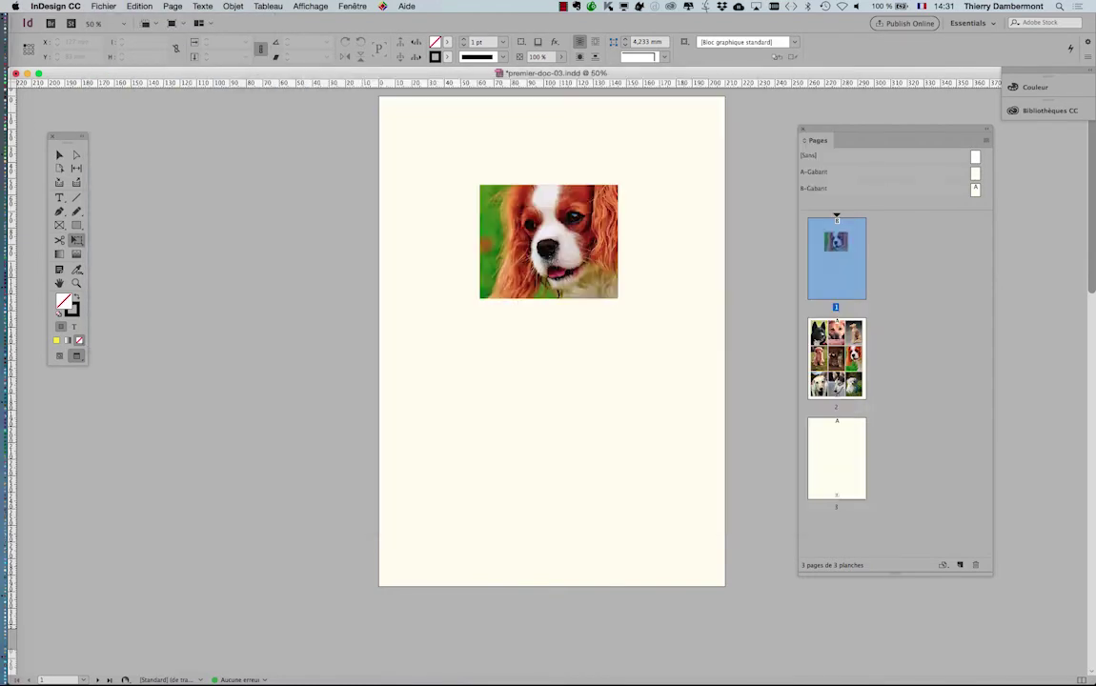